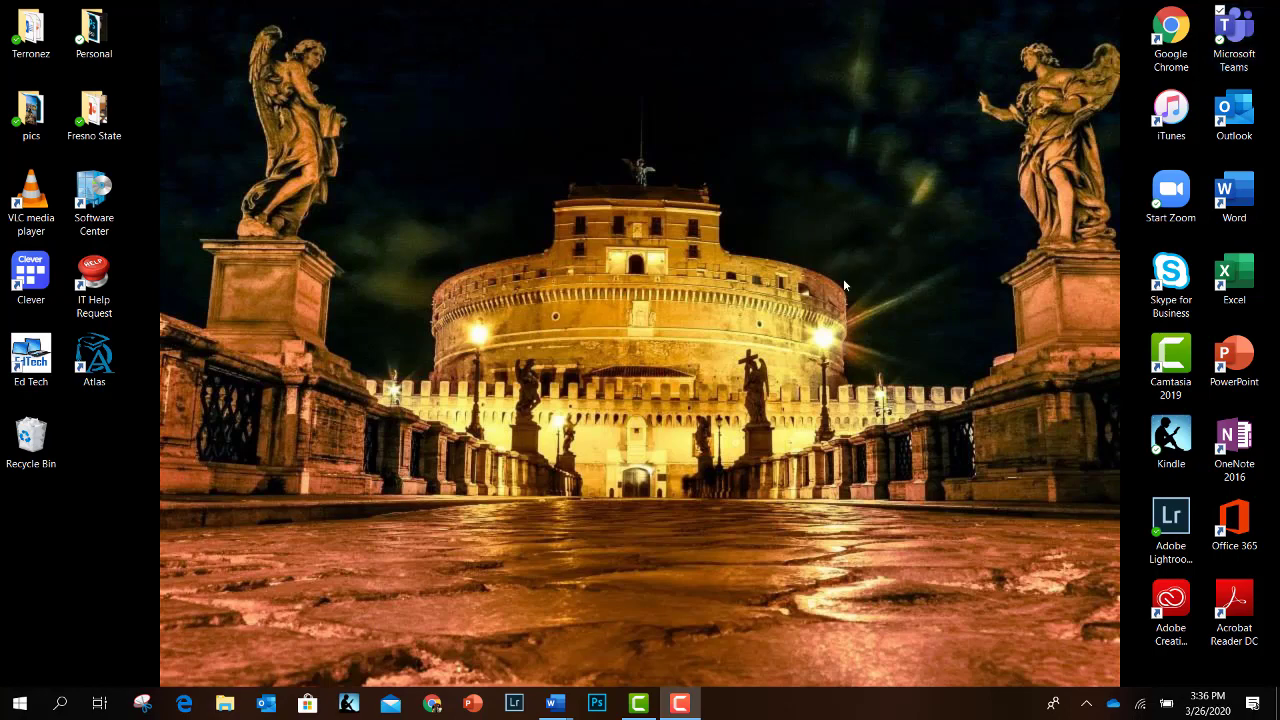
# - Open the Fresno Unified Staff Portal in Chrome and launch Teams from its Office 365 apps
pyautogui.click(432, 704)
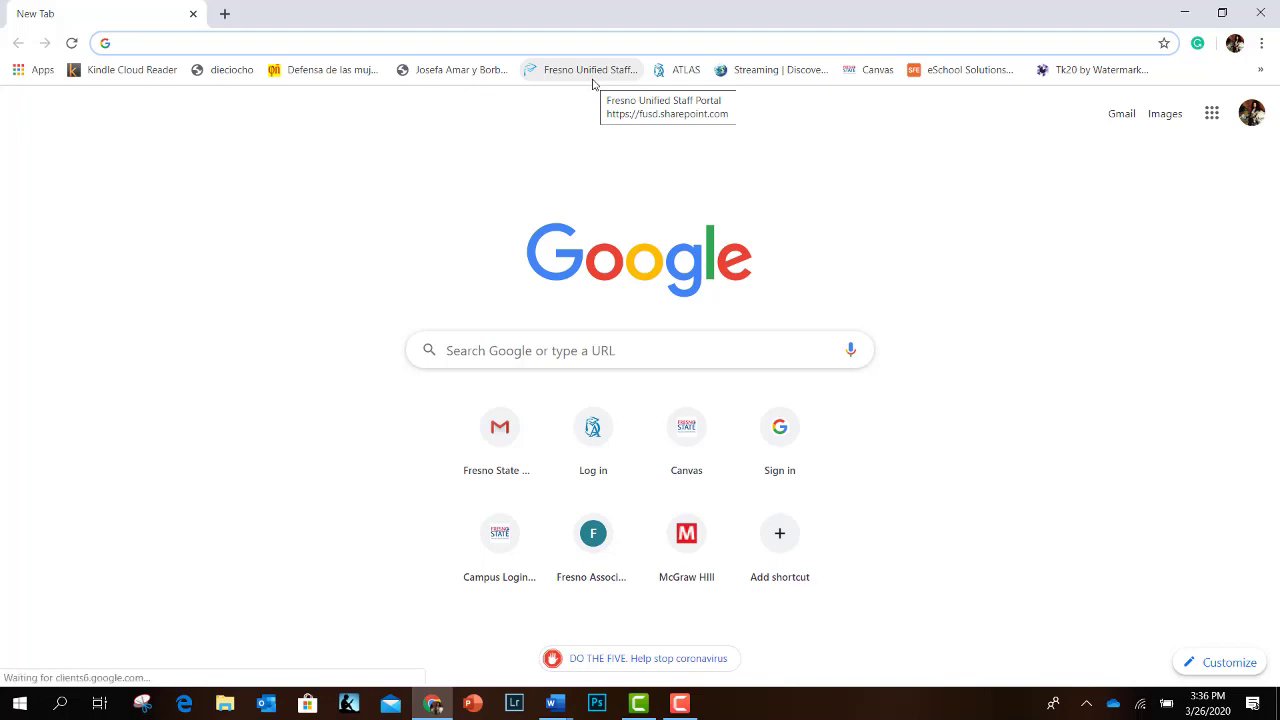
pyautogui.click(590, 70)
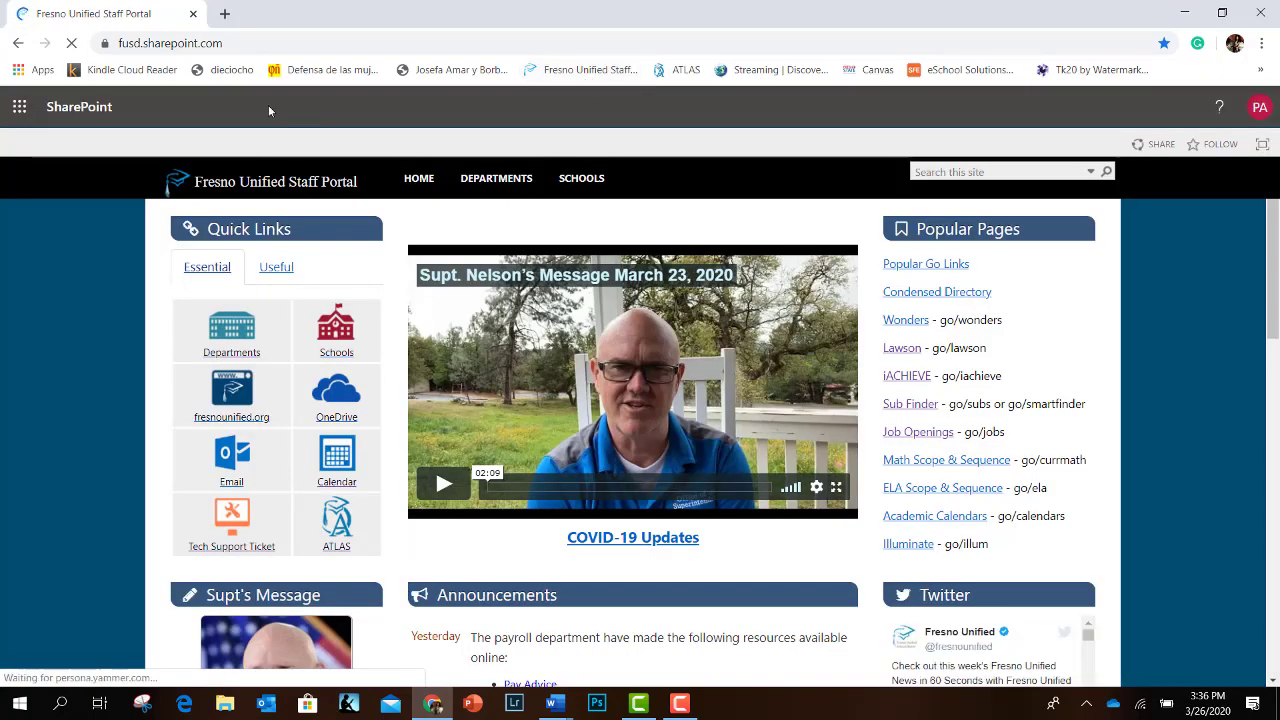
pyautogui.click(22, 107)
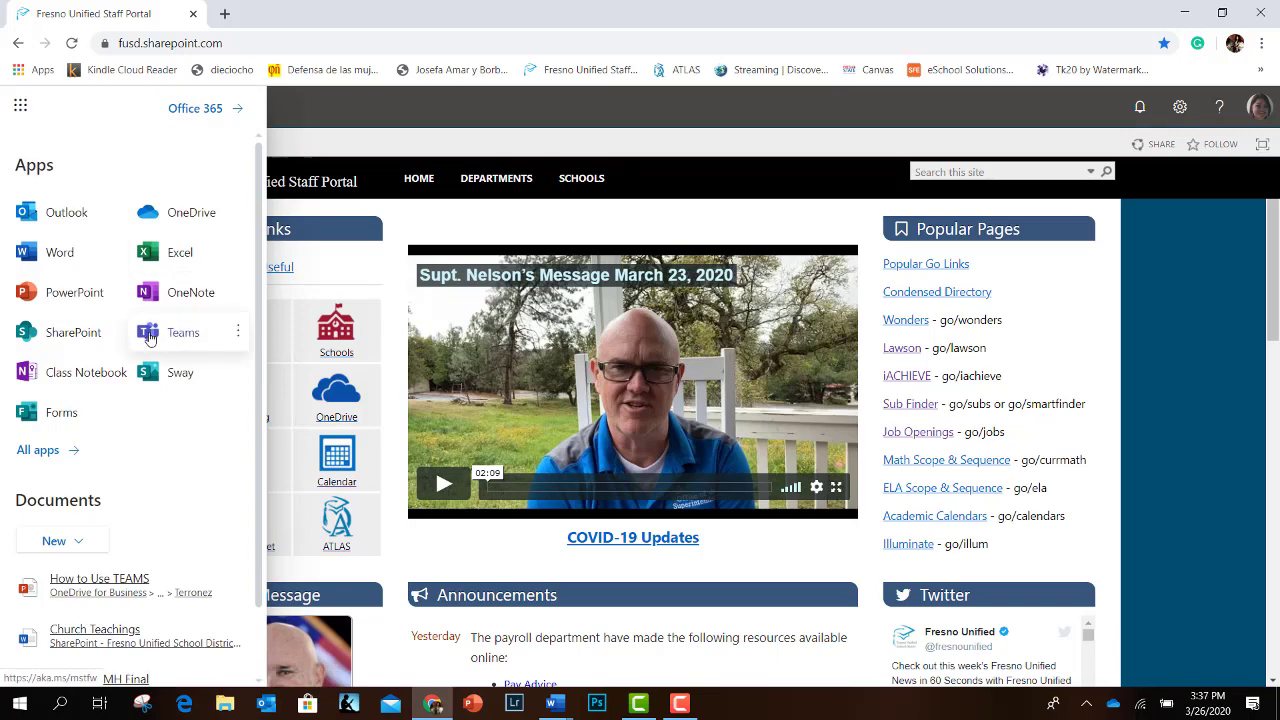
pyautogui.click(153, 342)
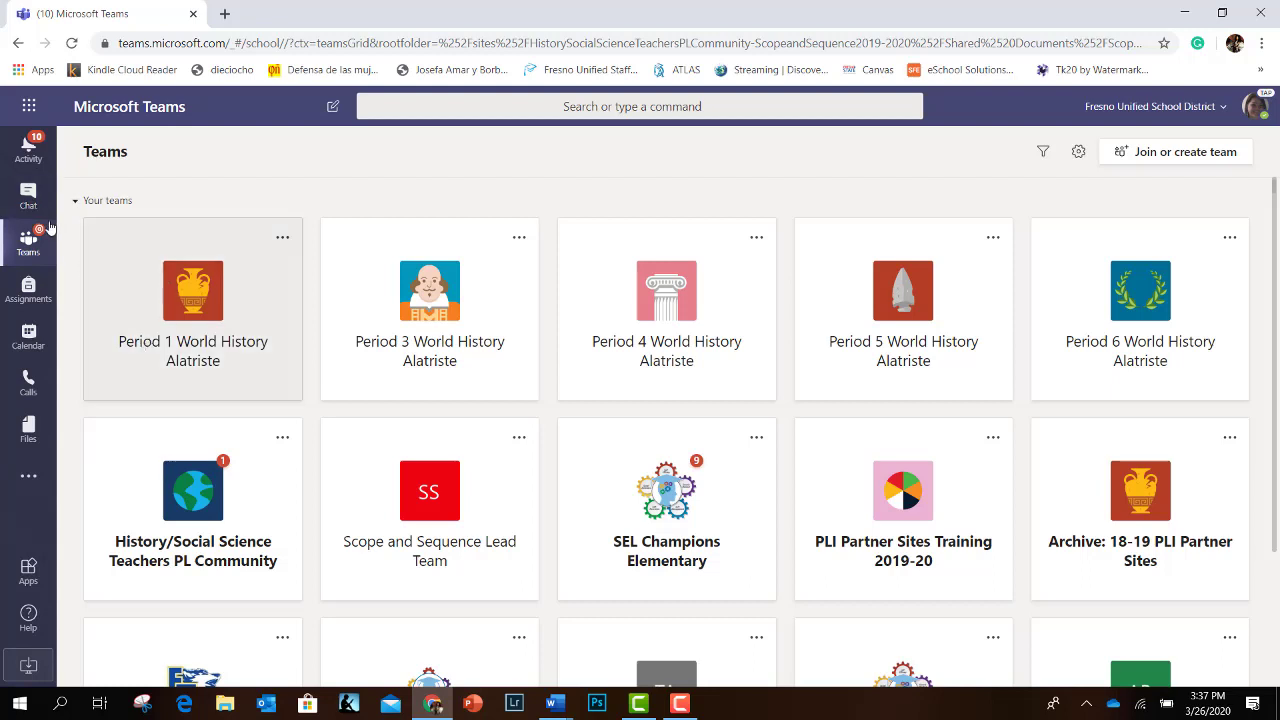
# - Look at the Assignments, Activity and Chat sections, and return to the overview of all teams
pyautogui.click(28, 288)
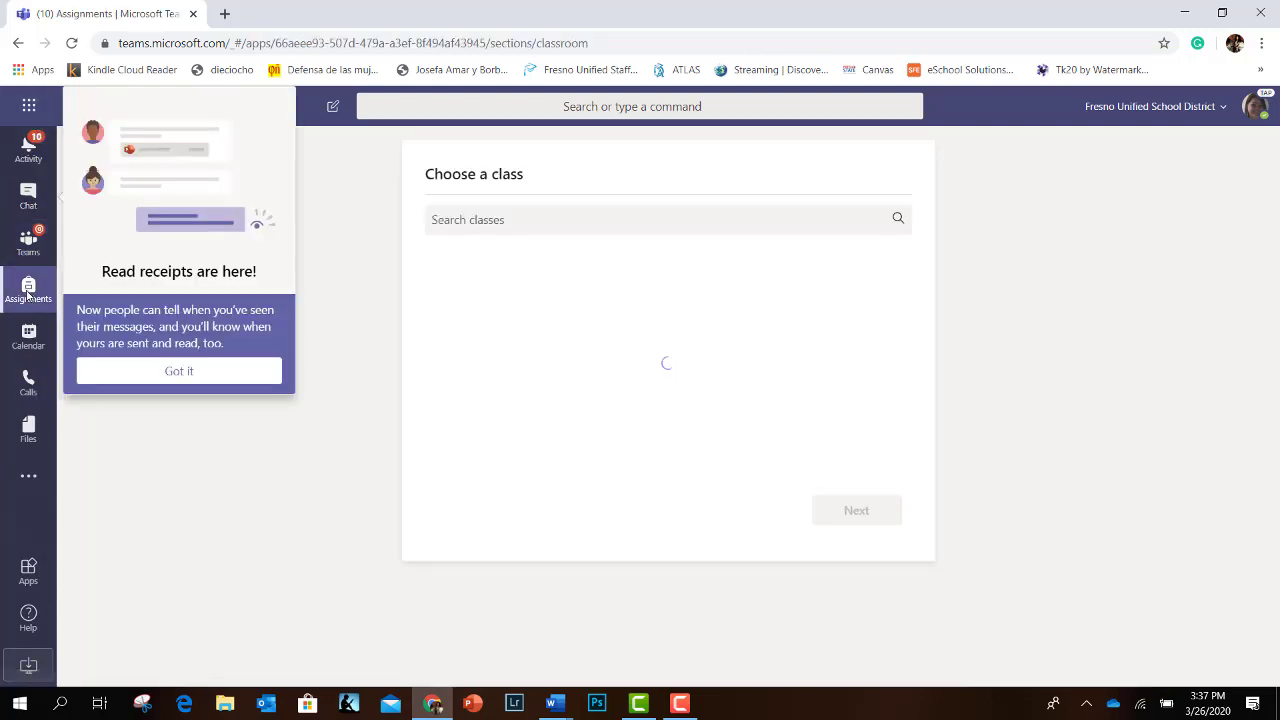
pyautogui.click(27, 147)
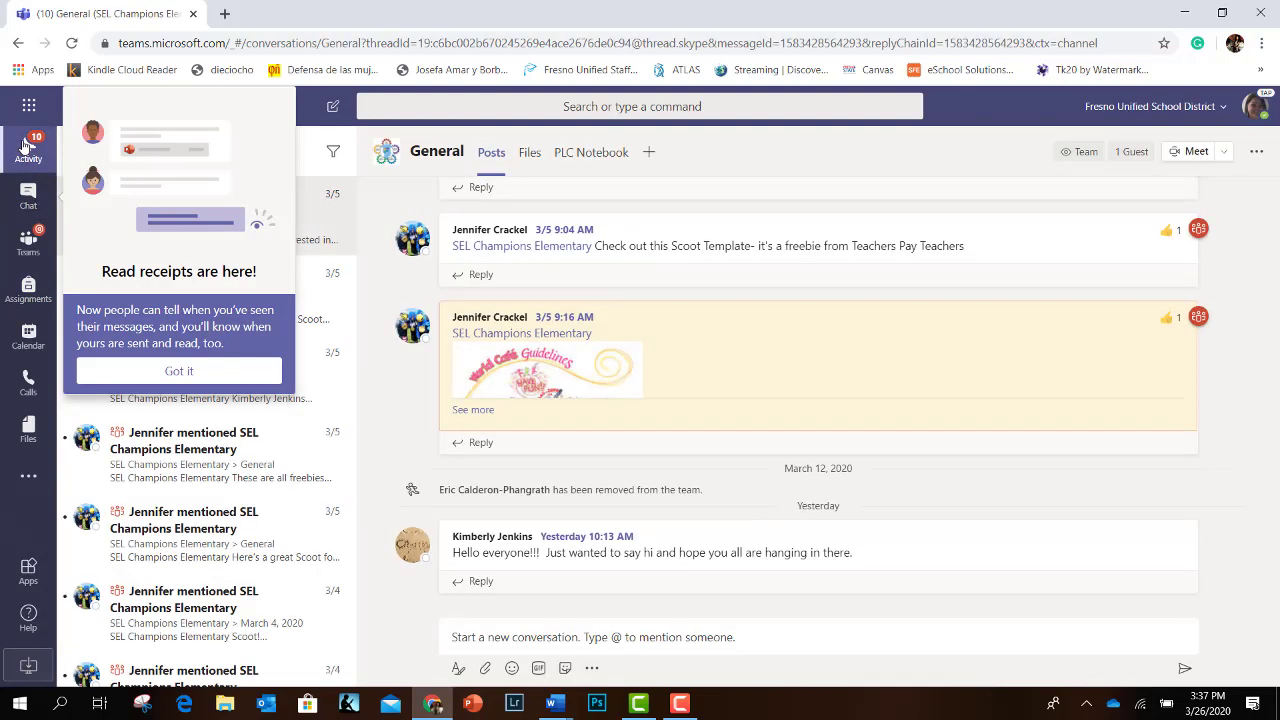
pyautogui.click(30, 192)
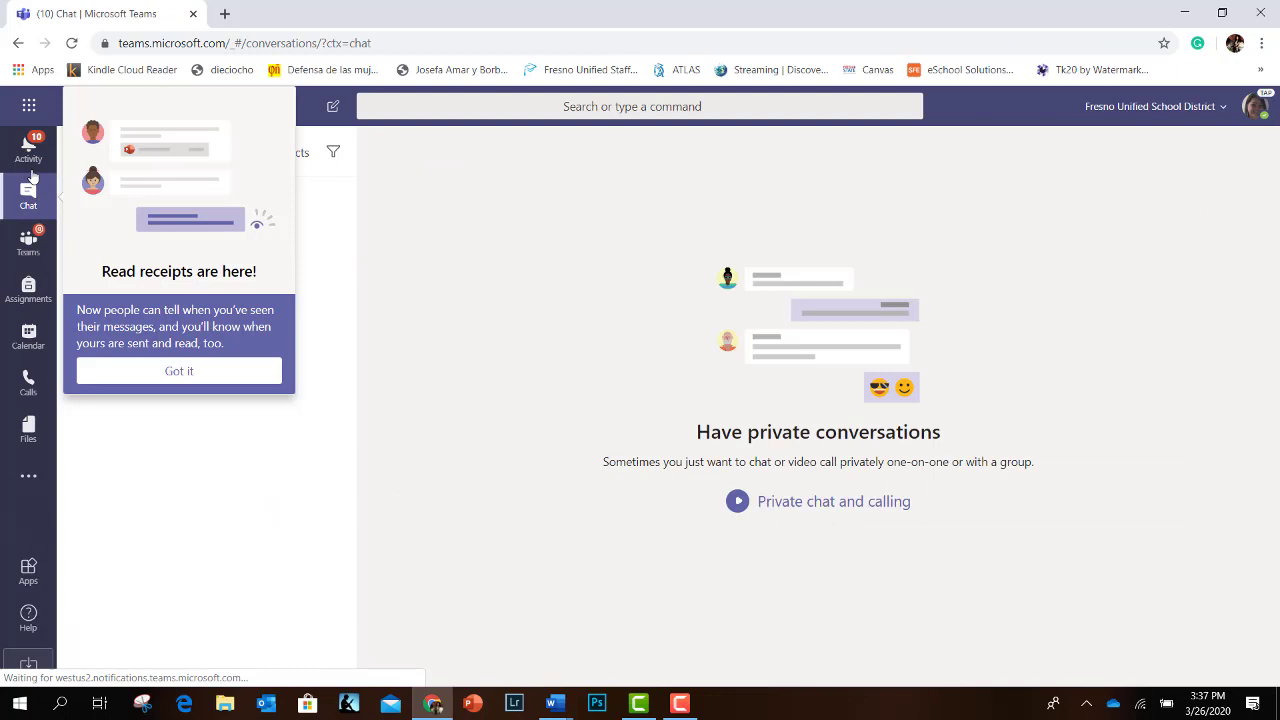
pyautogui.click(28, 243)
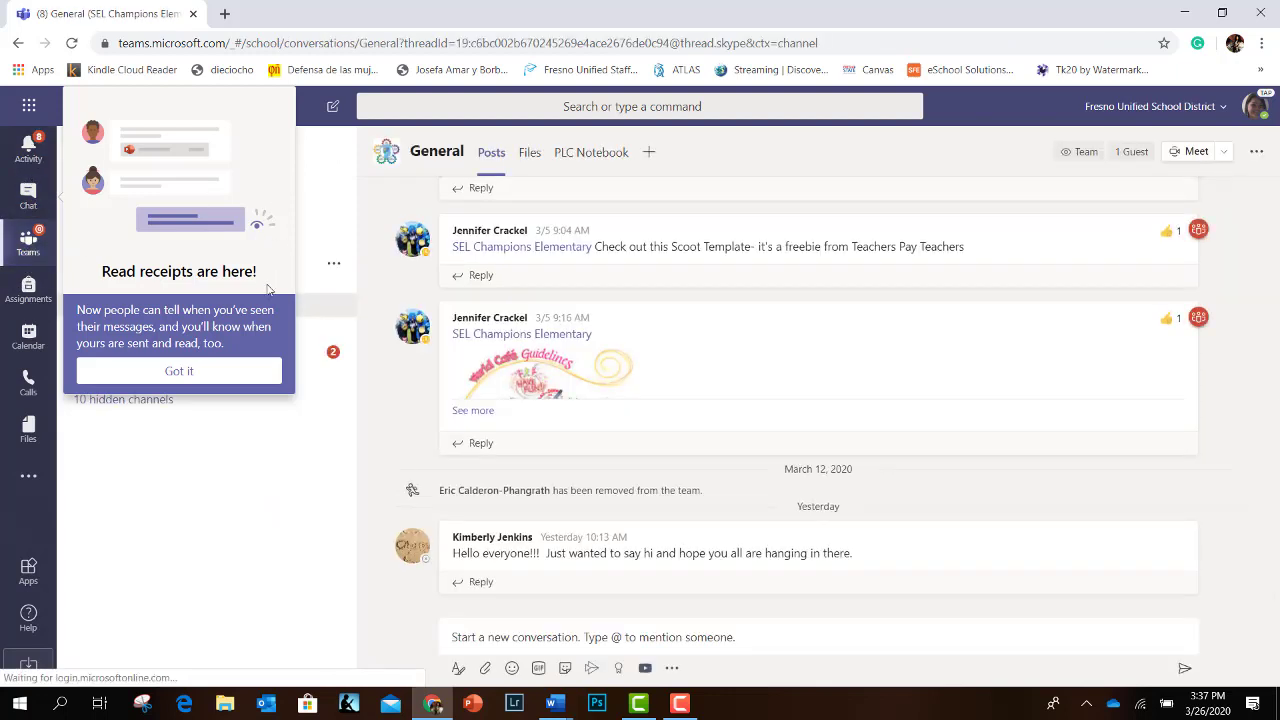
pyautogui.click(28, 243)
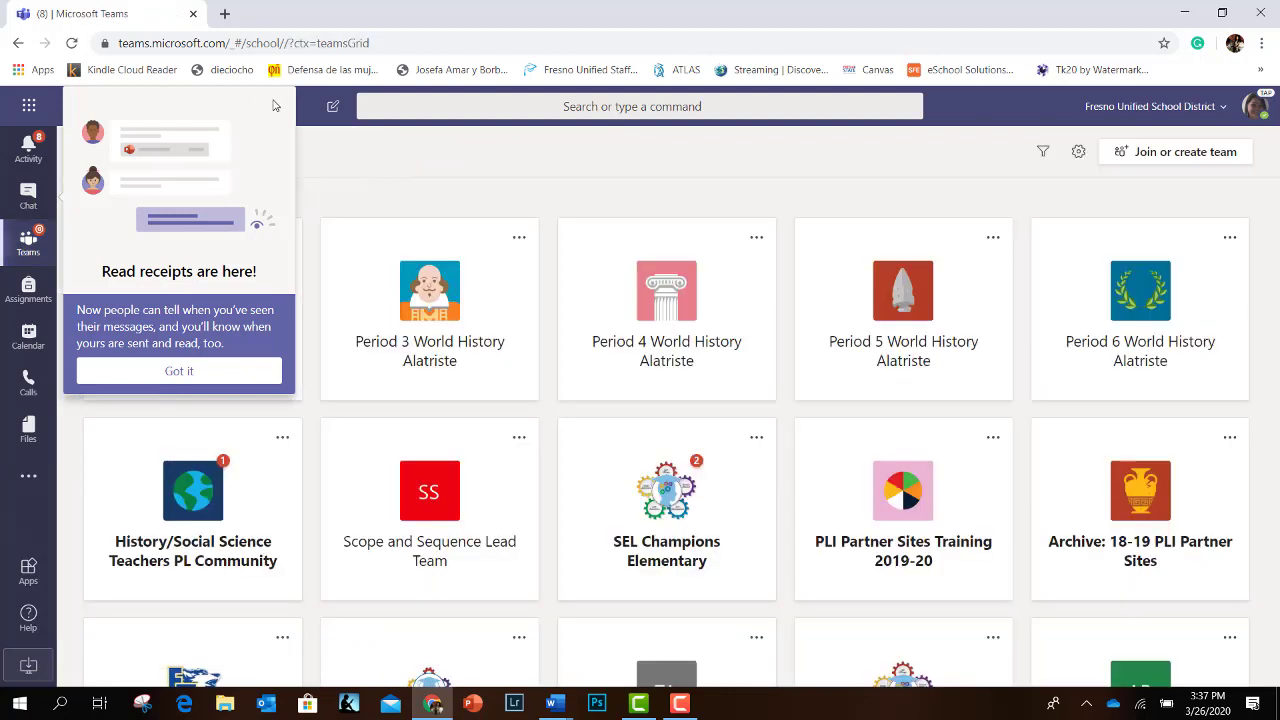
# - Dismiss the read receipts notice and open the Period 1 World History team
pyautogui.click(179, 371)
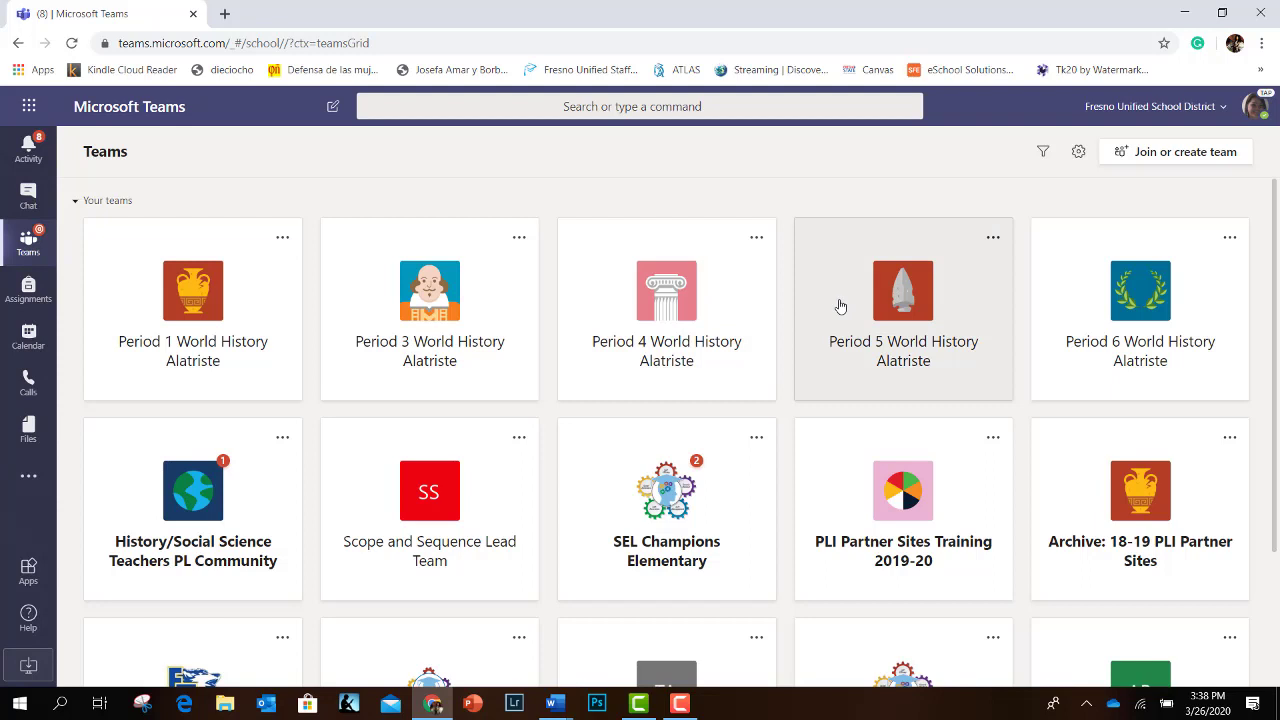
pyautogui.click(223, 323)
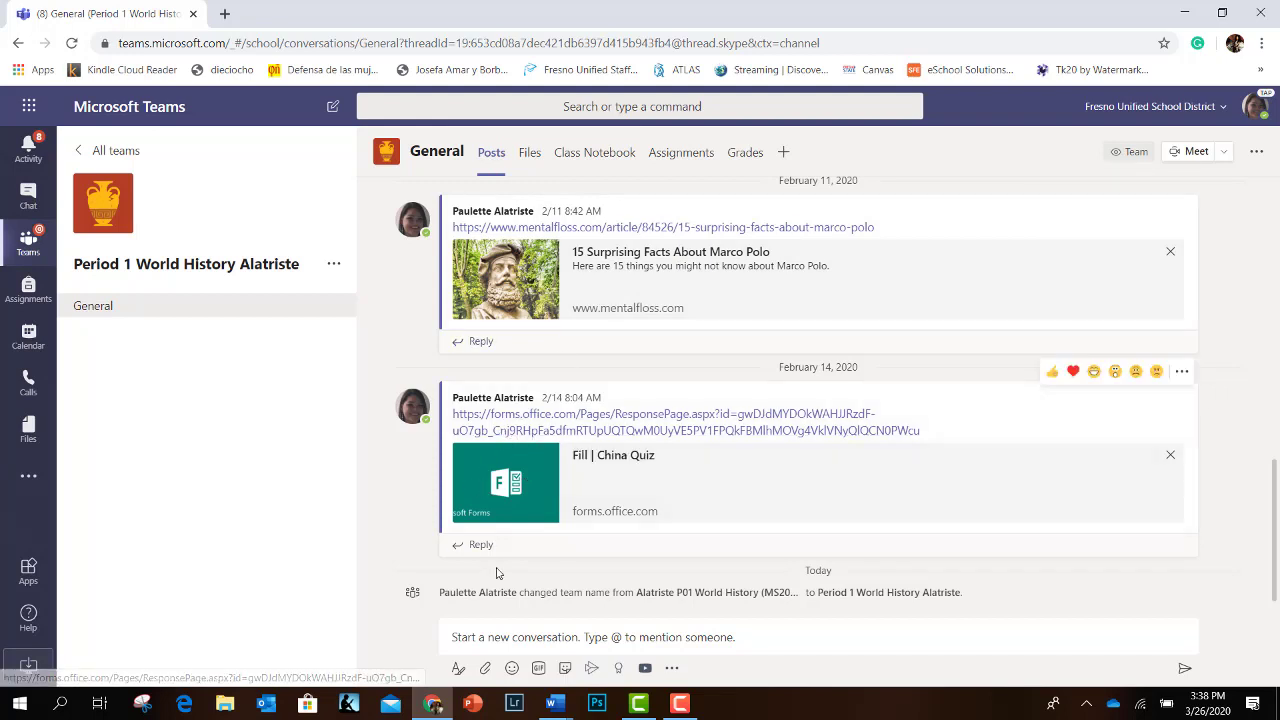
# - Try composing a General channel post with the text "HI everyone" and a pasted screenshot, clearing each draft
pyautogui.click(504, 636)
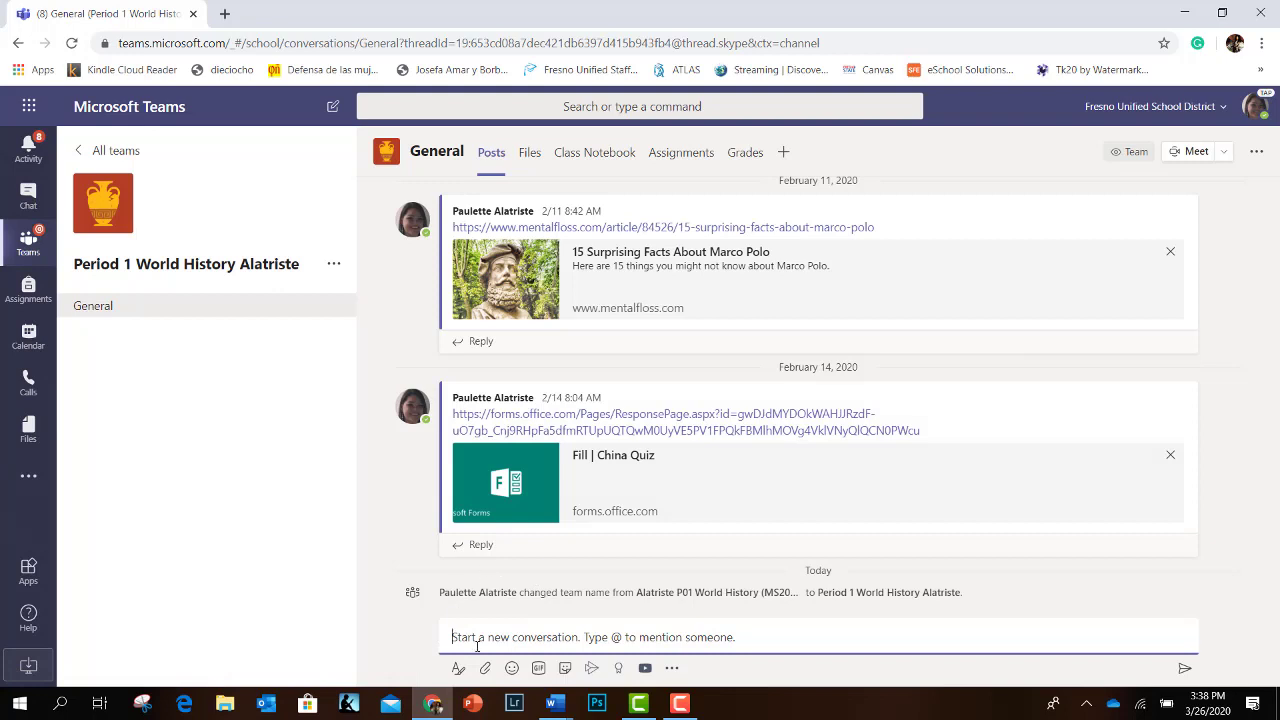
pyautogui.write('Hi everyone')
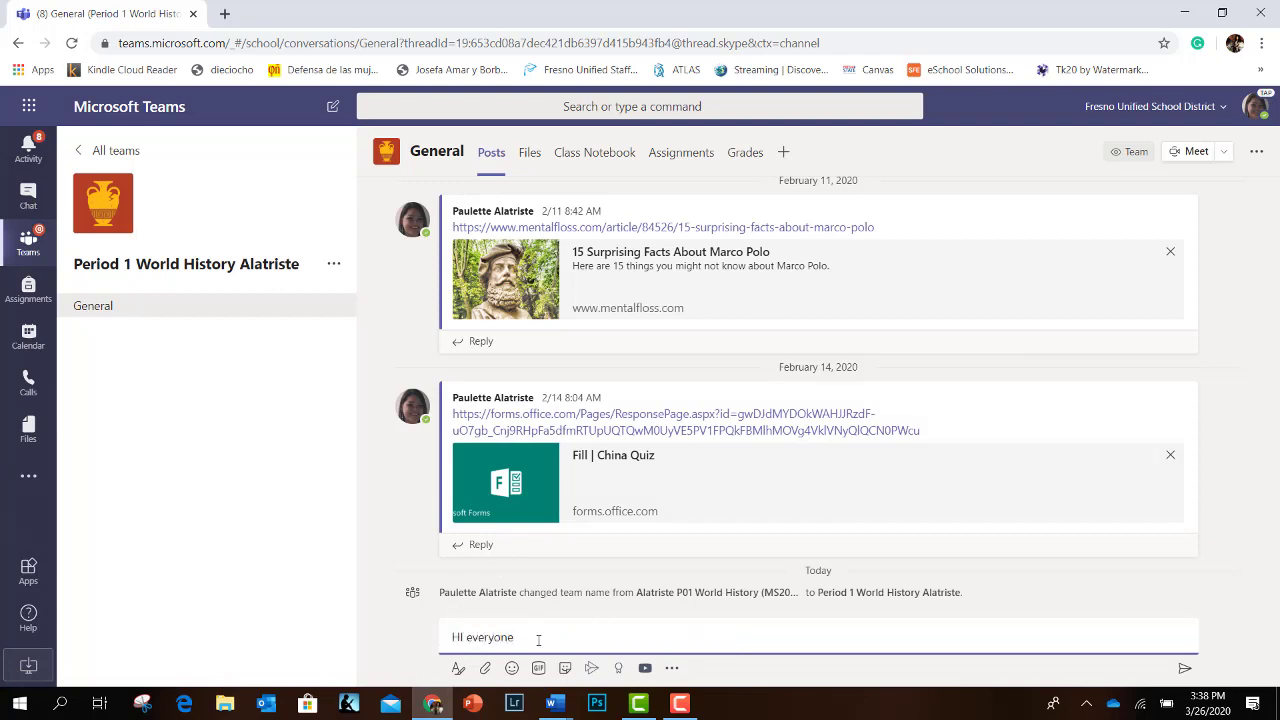
pyautogui.press('BackSpace')
pyautogui.press('BackSpace')
pyautogui.press('BackSpace')
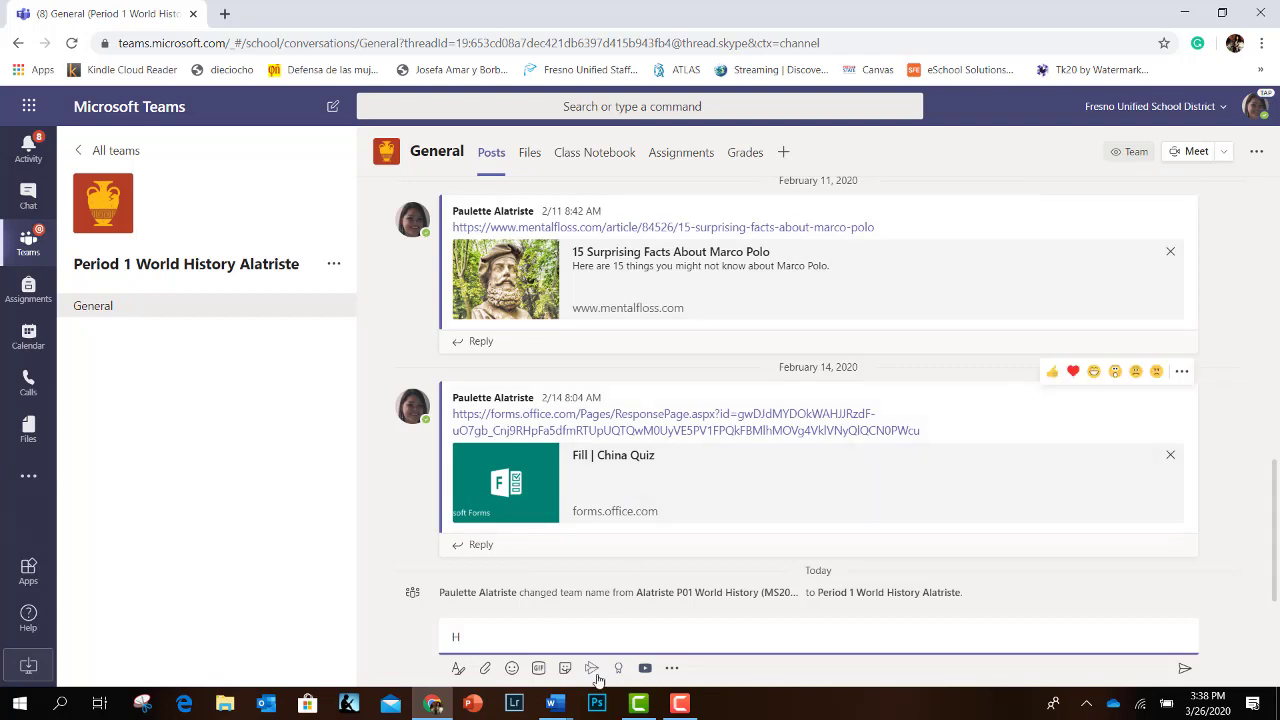
pyautogui.press('BackSpace')
pyautogui.hotkey('ctrl', 'v')
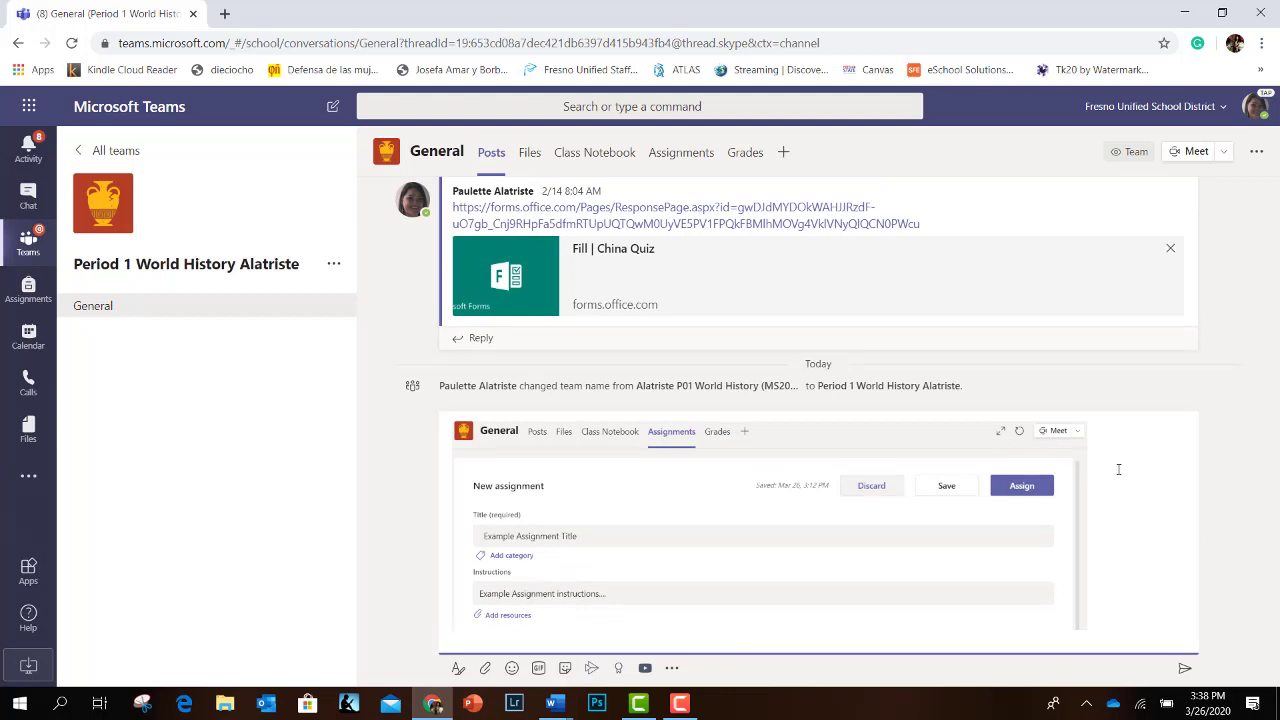
pyautogui.press('BackSpace')
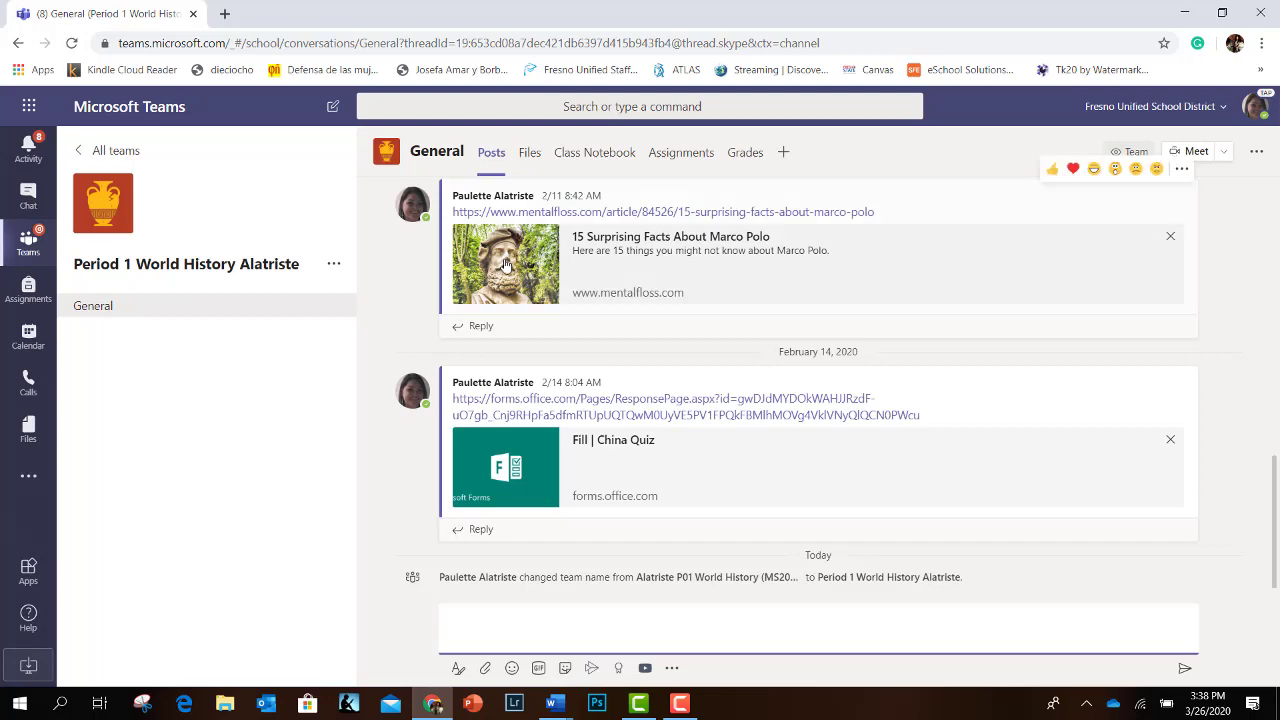
# - Try mentioning a student in a new General channel post, and remove the mention
pyautogui.scroll(3, 505, 265)
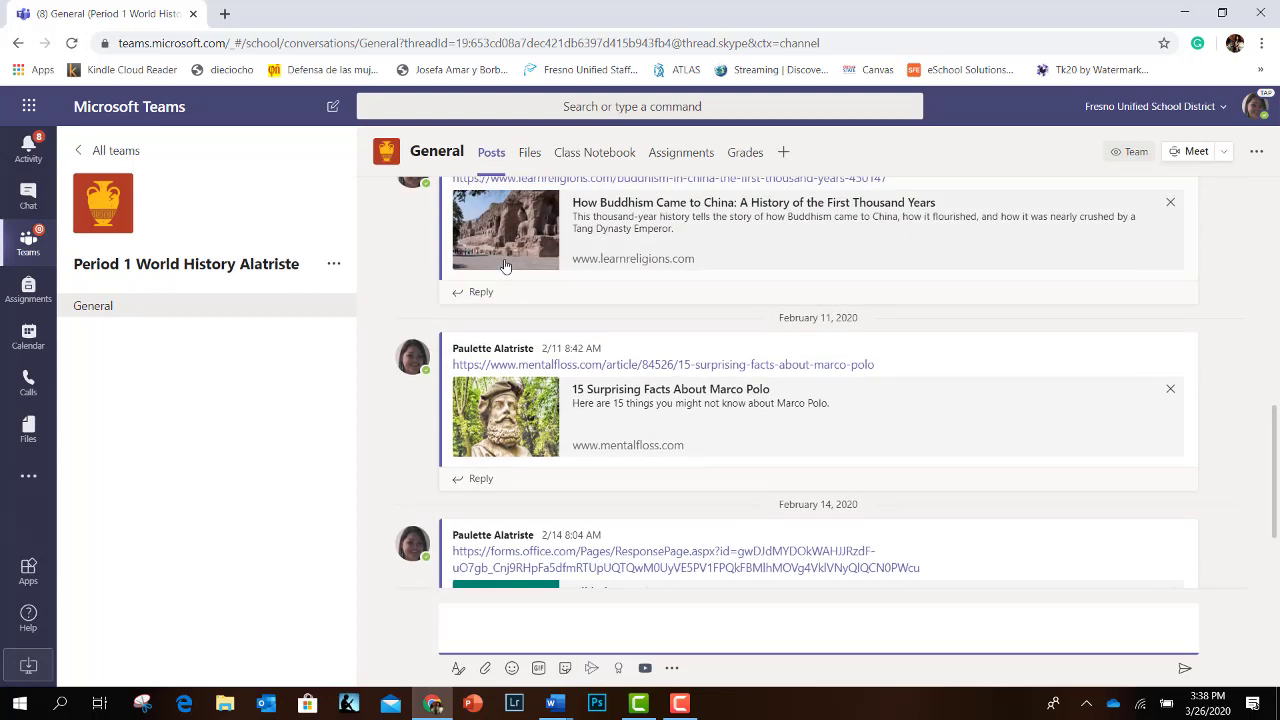
pyautogui.scroll(4, 505, 265)
pyautogui.scroll(1, 505, 265)
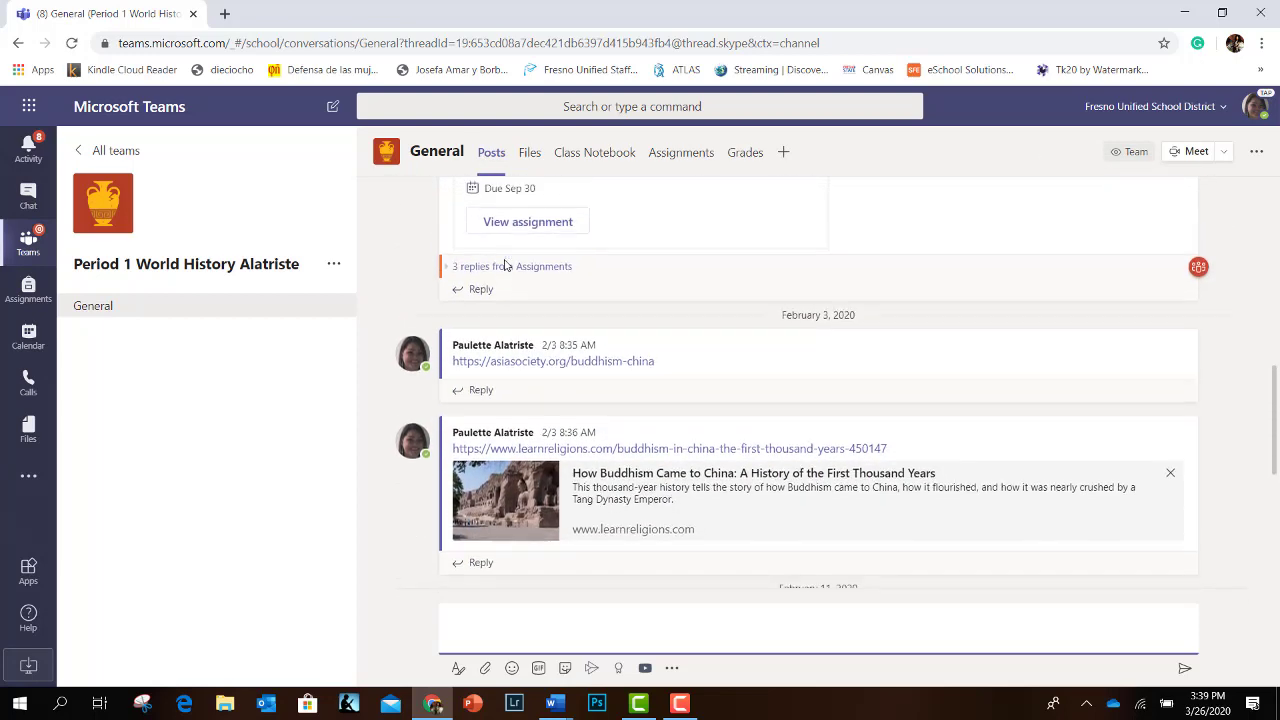
pyautogui.scroll(3, 505, 265)
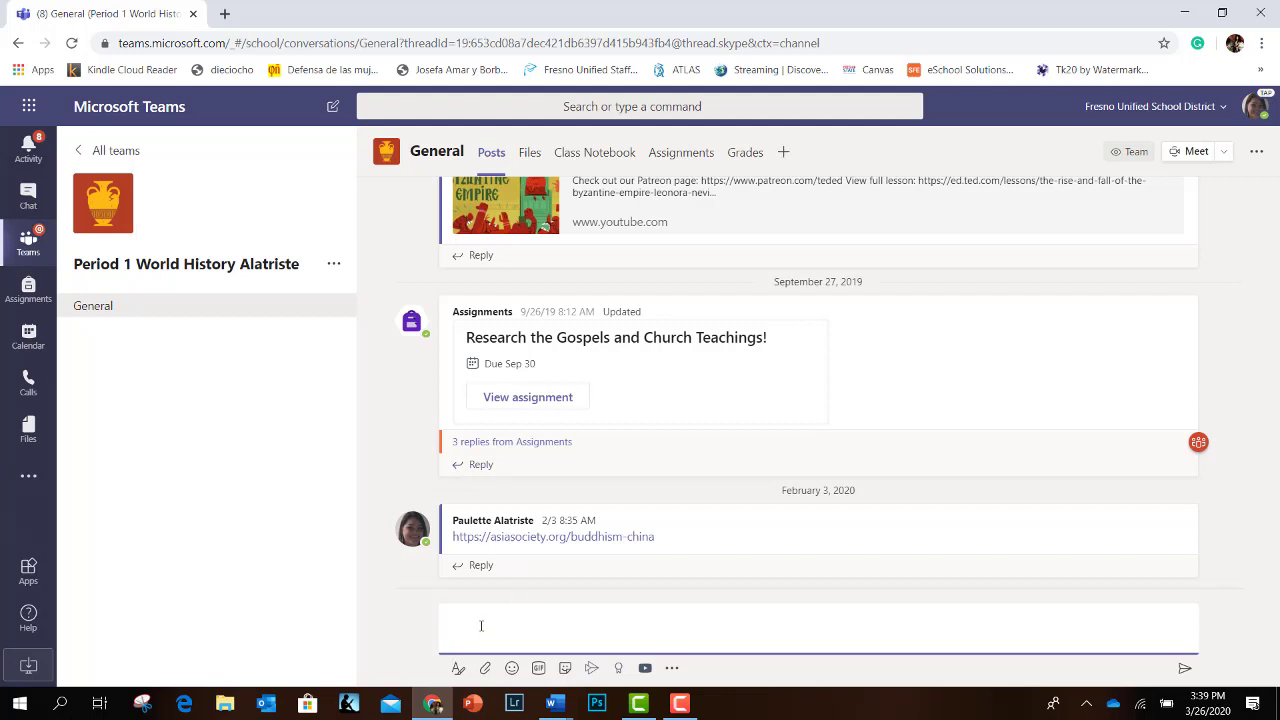
pyautogui.write('@al')
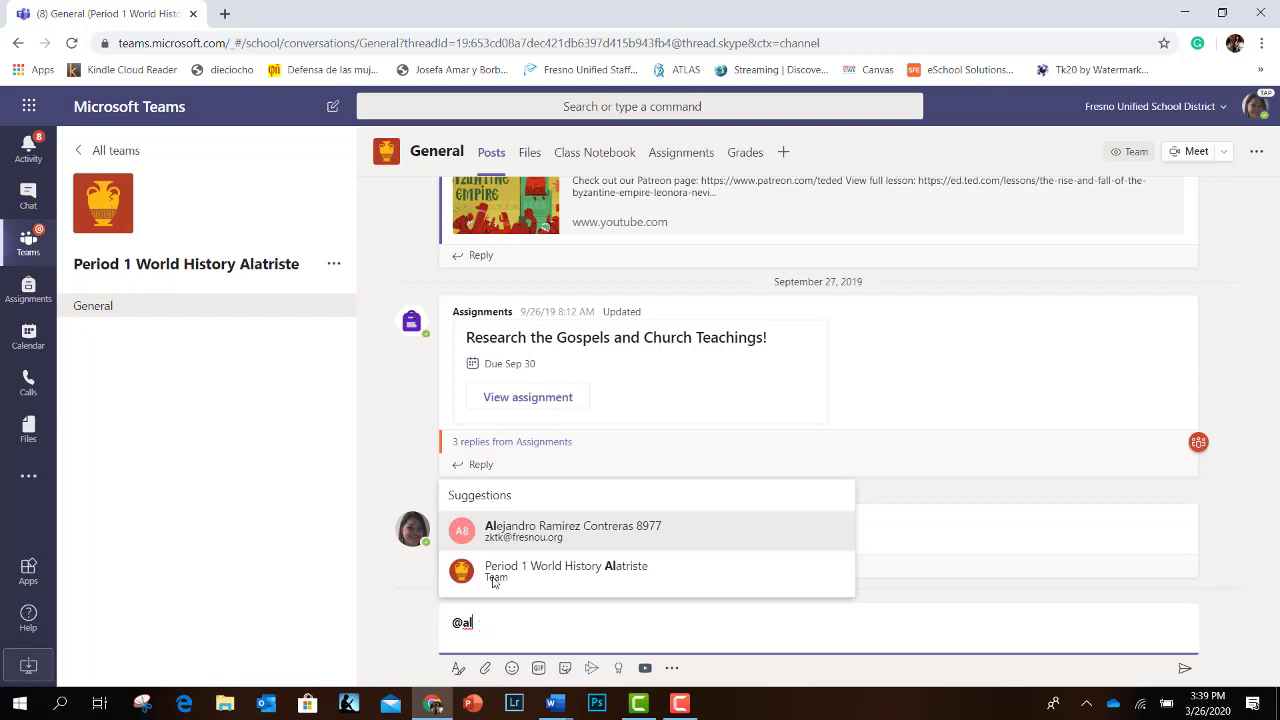
pyautogui.click(515, 532)
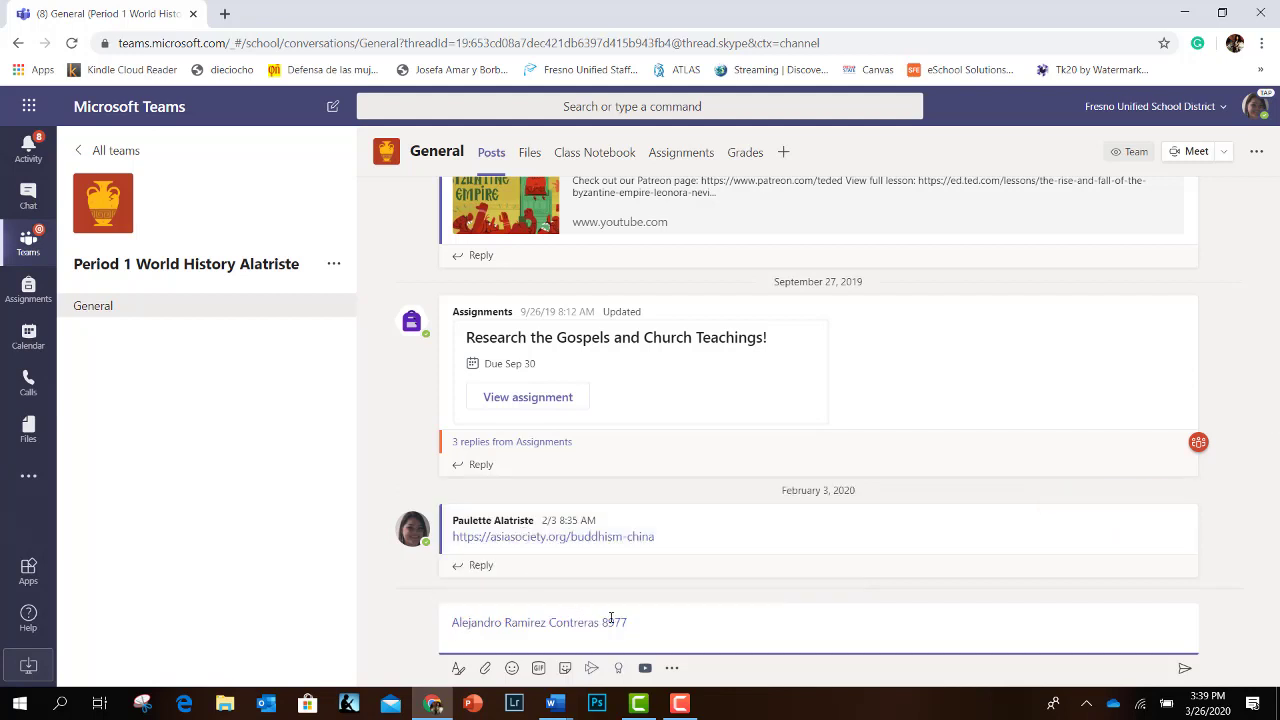
pyautogui.press('BackSpace')
pyautogui.press('BackSpace')
pyautogui.press('BackSpace')
pyautogui.press('BackSpace')
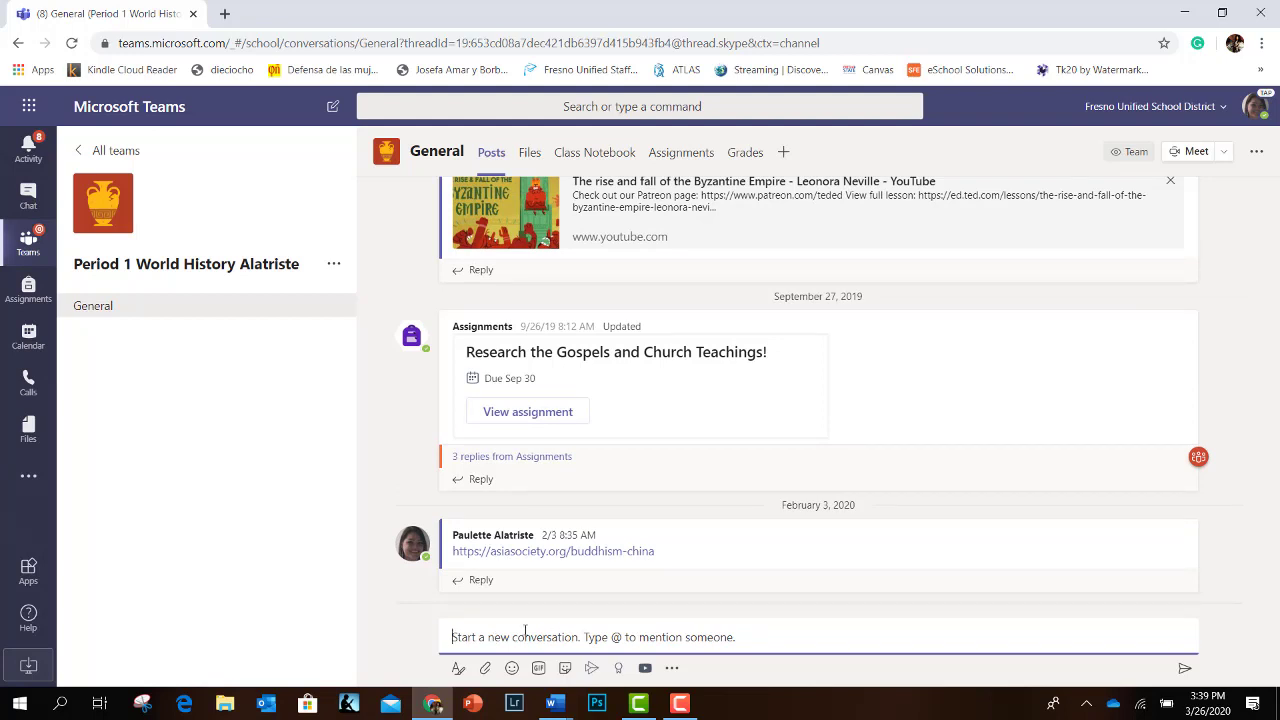
# - Create a new assignment for the Period 1 World History class with the title "Example Assignment"
pyautogui.click(670, 156)
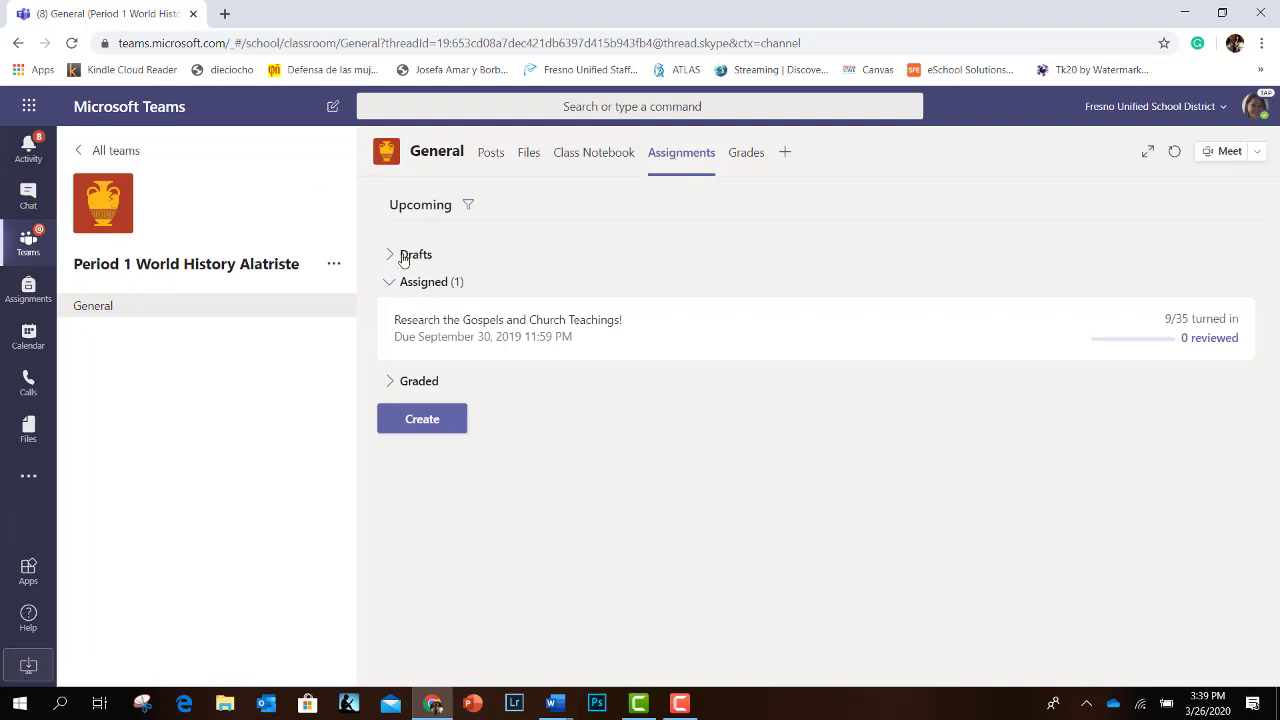
pyautogui.click(431, 421)
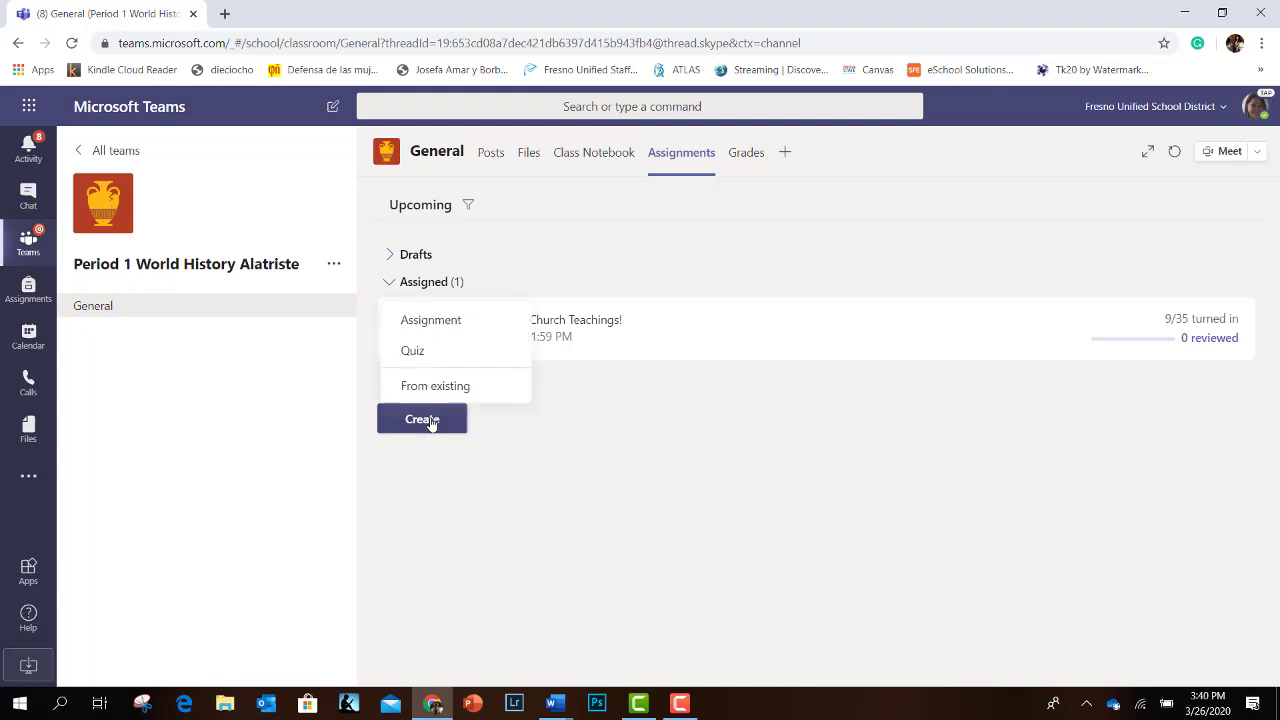
pyautogui.click(422, 320)
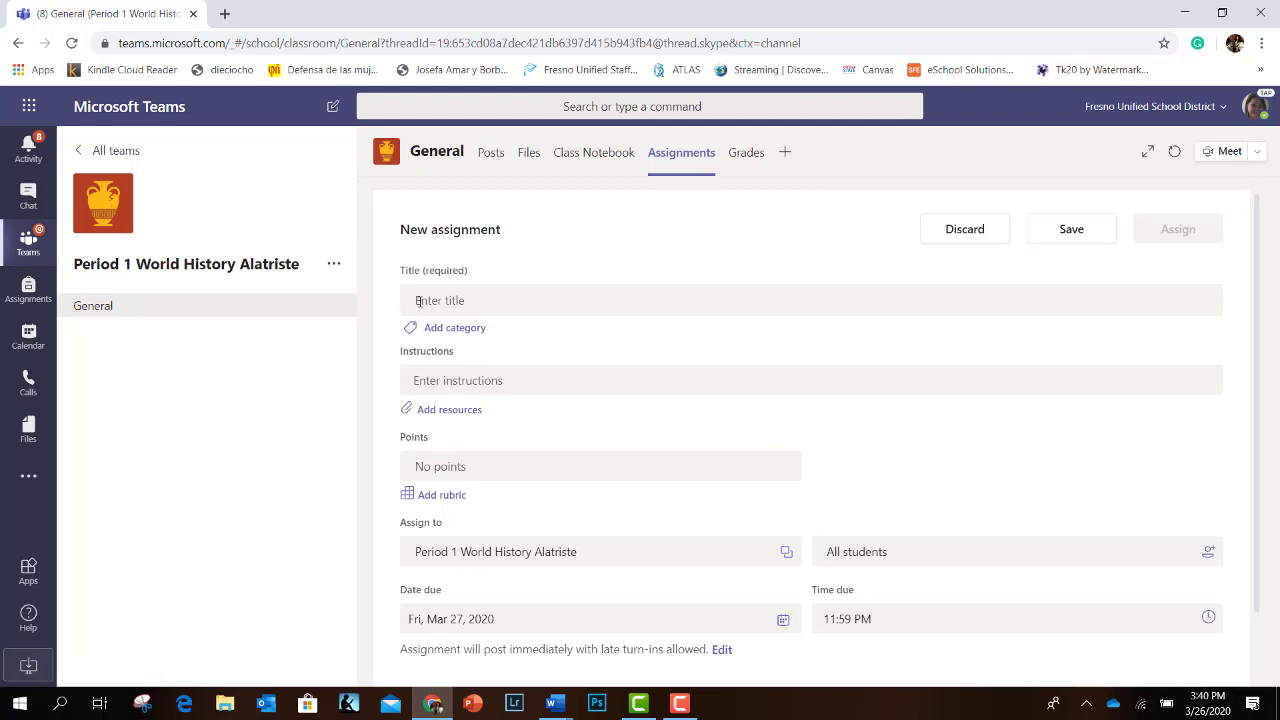
pyautogui.click(416, 300)
pyautogui.write('Exam')
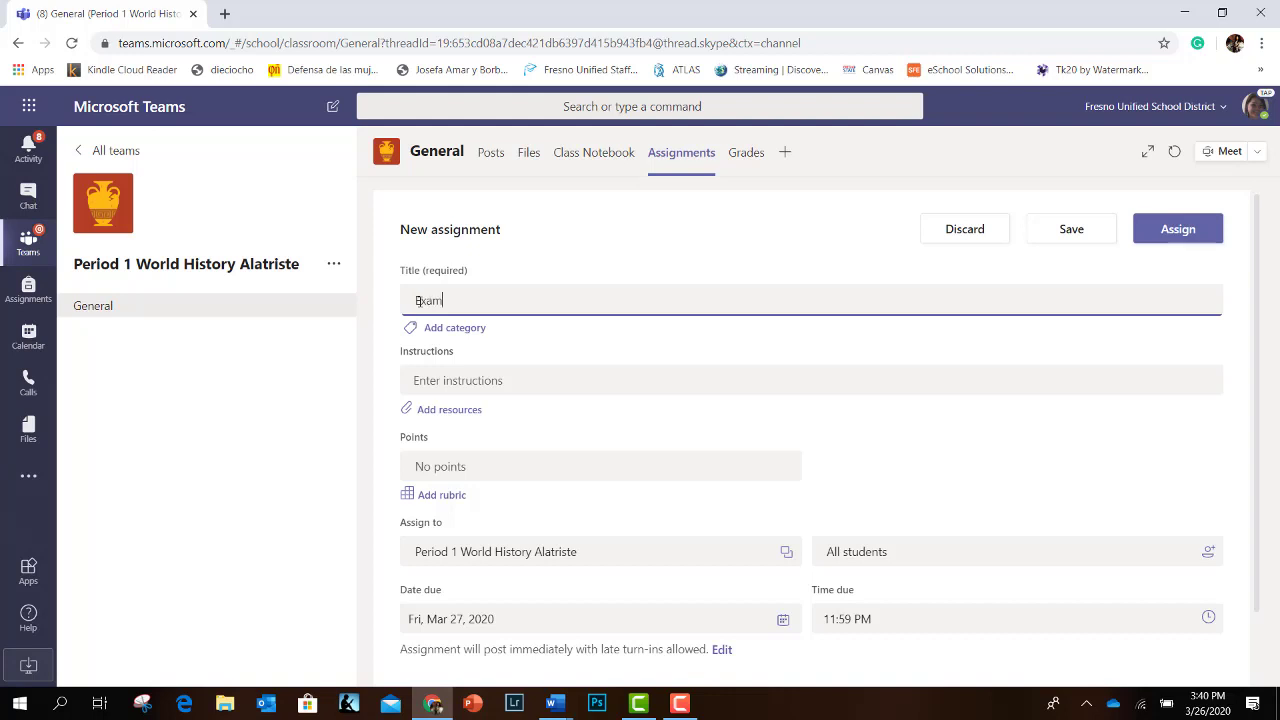
pyautogui.write('ple Assignment')
# - Enter the instructions "Blah blah blah students, and then do blah blah blah." and set the assignment's points to 20
pyautogui.click(454, 380)
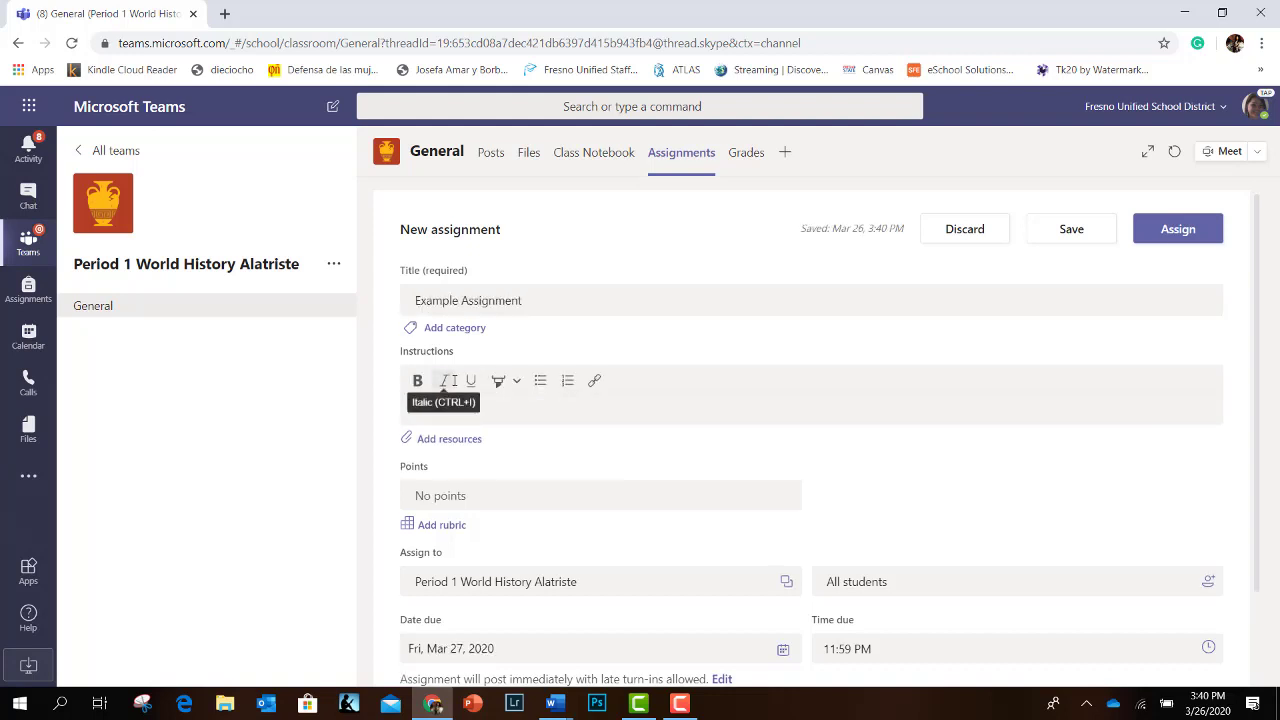
pyautogui.write('Blah')
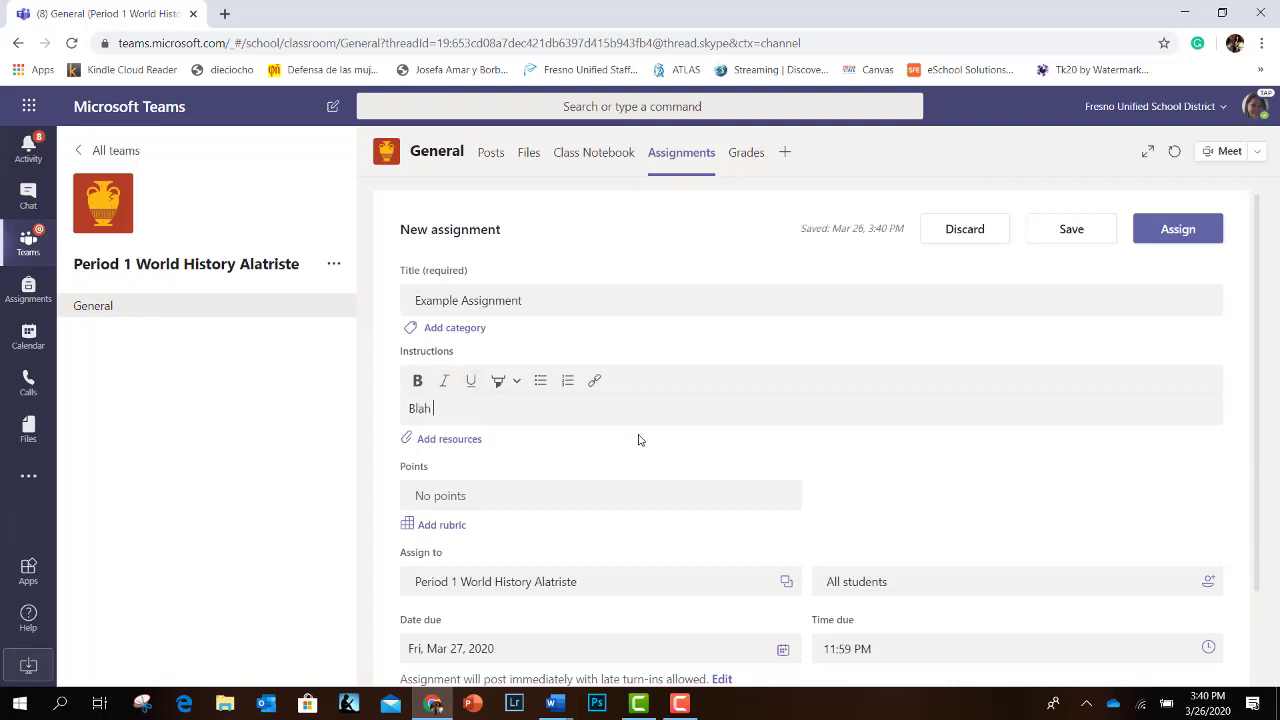
pyautogui.write(' blah blah students, and then ')
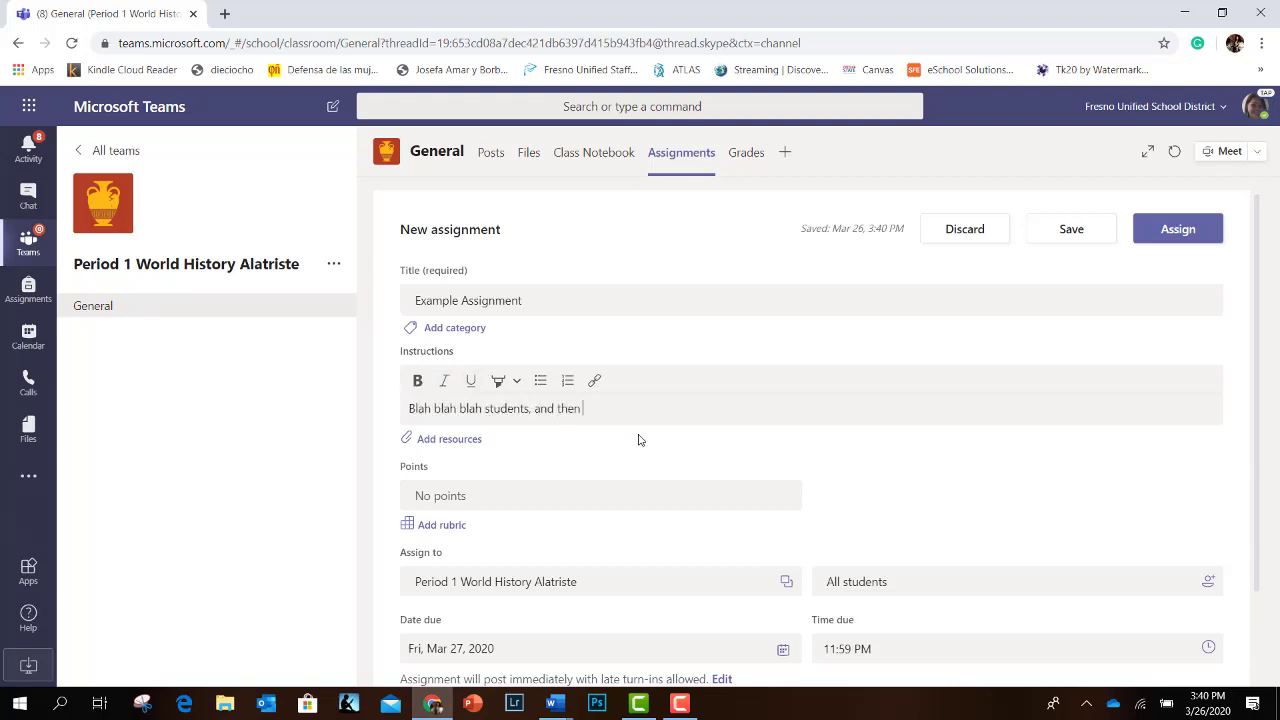
pyautogui.write('do blah blah blah.')
pyautogui.click(416, 497)
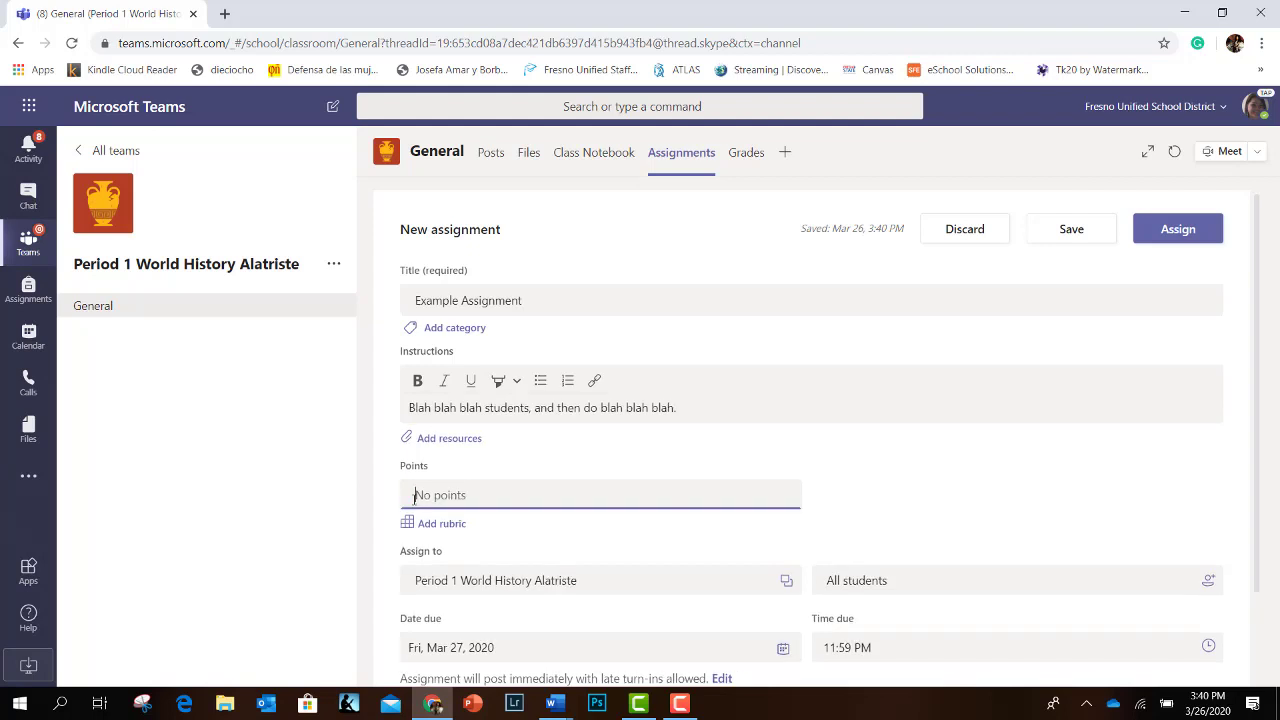
pyautogui.write('20')
# - Set the assignment's due date to Friday, April 10, 2020
pyautogui.scroll(-1, 414, 502)
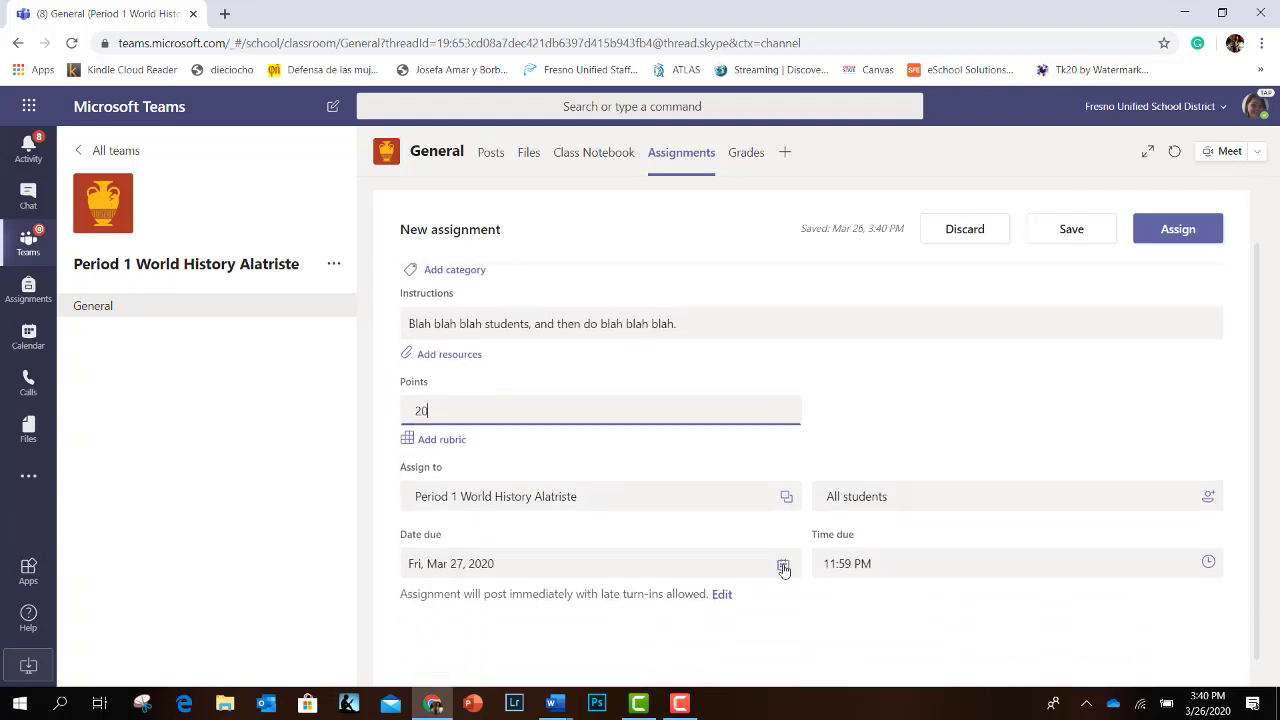
pyautogui.click(783, 565)
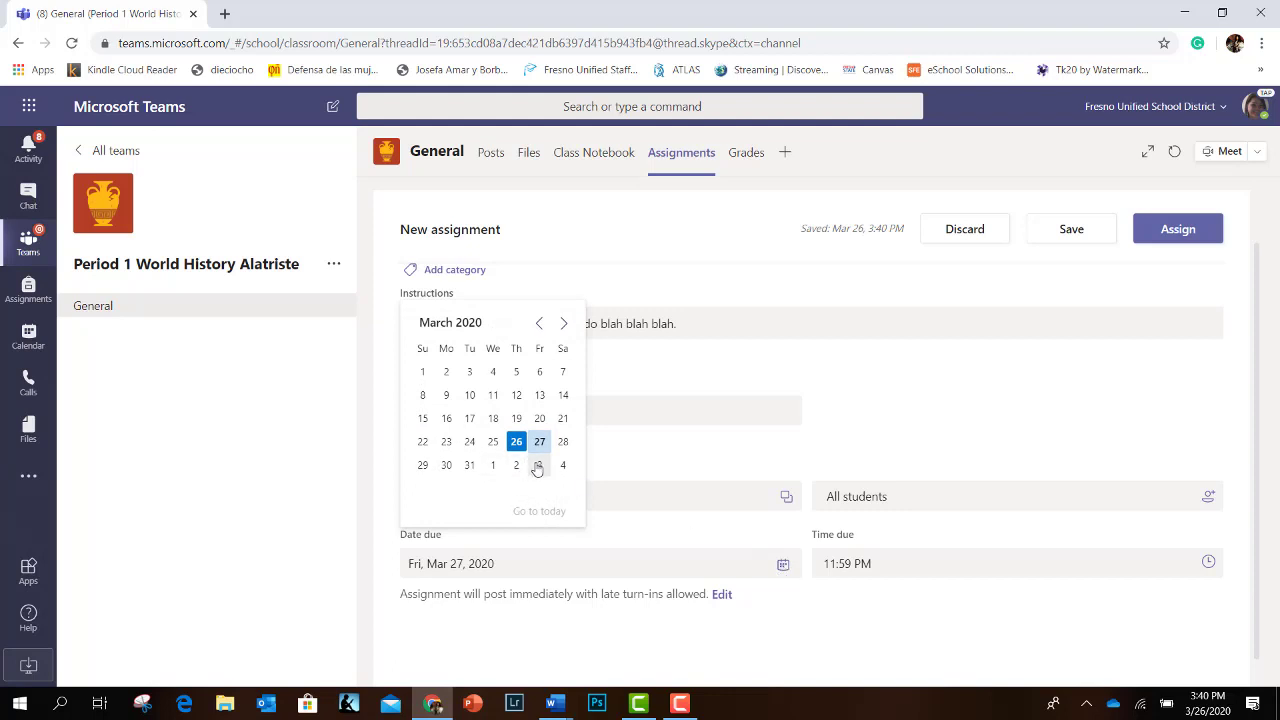
pyautogui.click(563, 324)
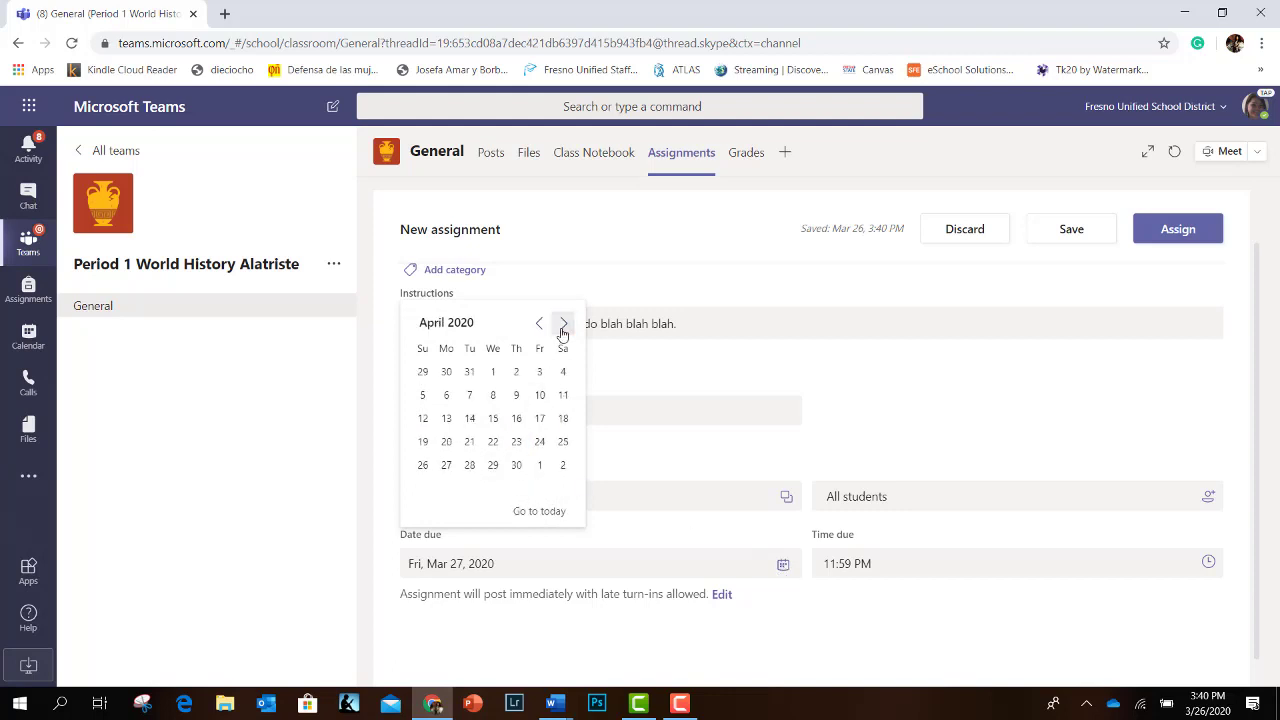
pyautogui.click(538, 398)
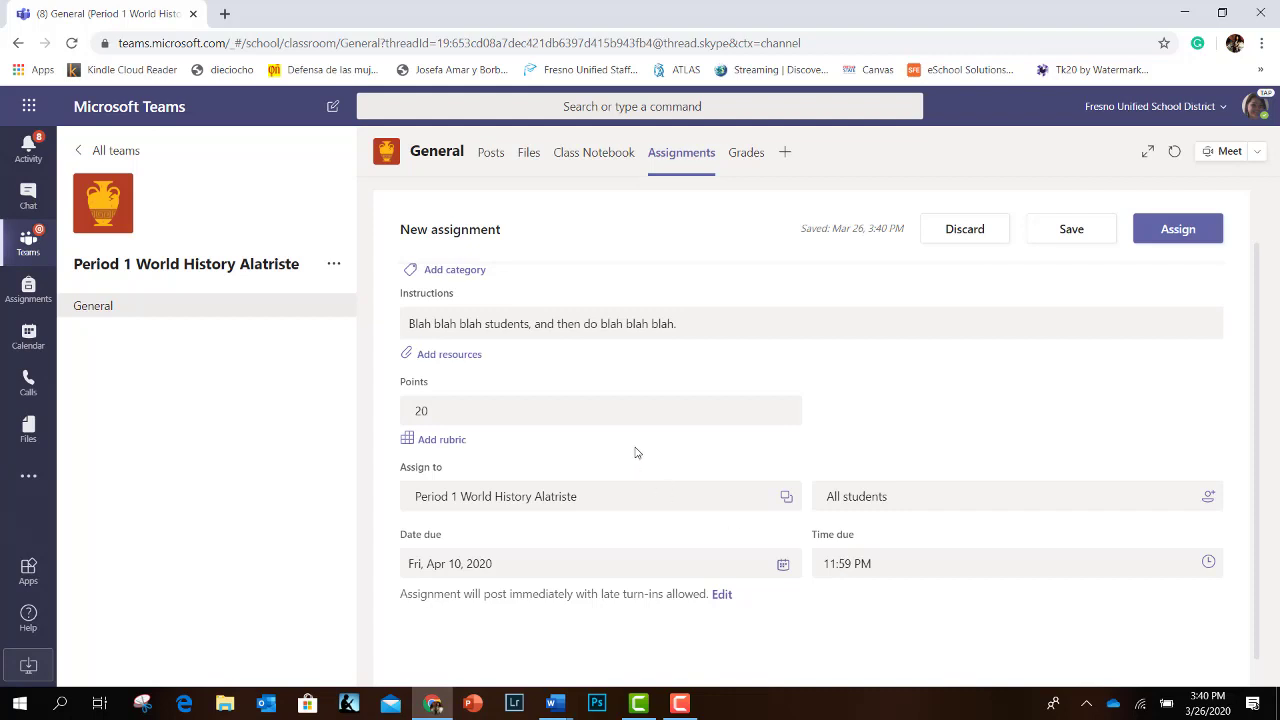
# - Also assign the new assignment to the Period 6, Period 4, Period 5 and Period 3 World History classes
pyautogui.click(787, 499)
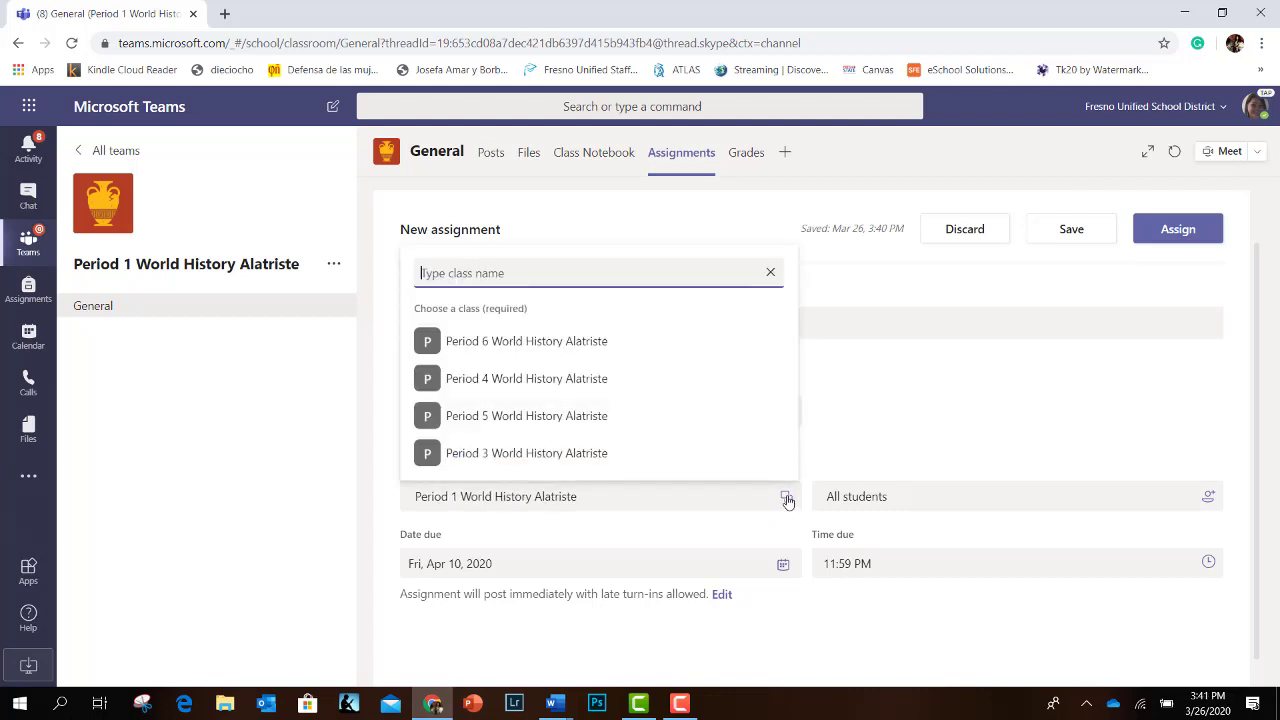
pyautogui.click(679, 352)
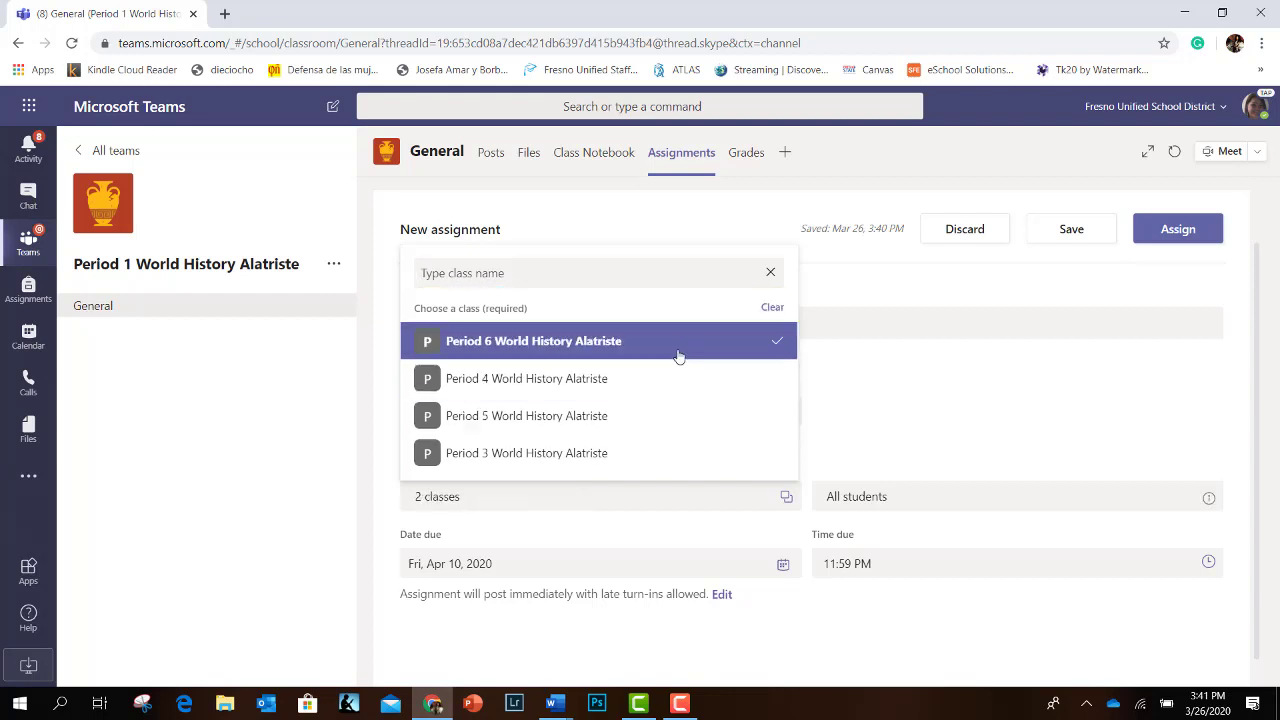
pyautogui.click(660, 377)
pyautogui.click(640, 418)
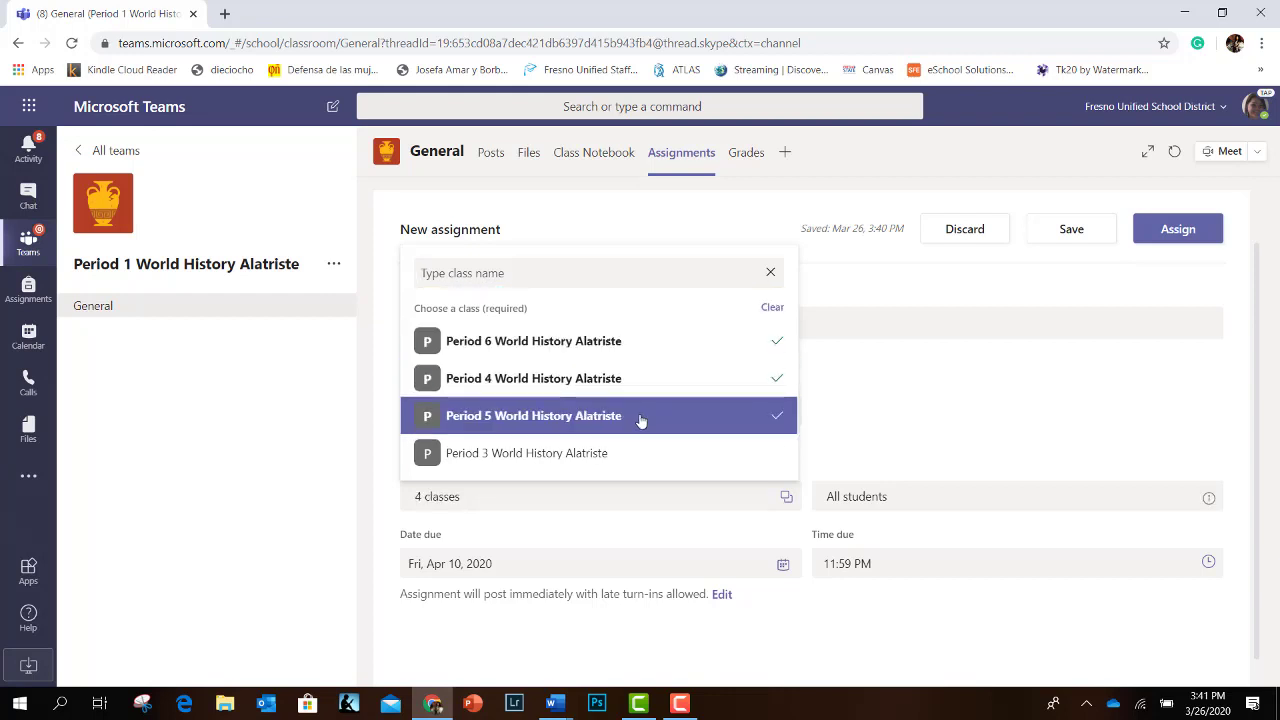
pyautogui.click(633, 452)
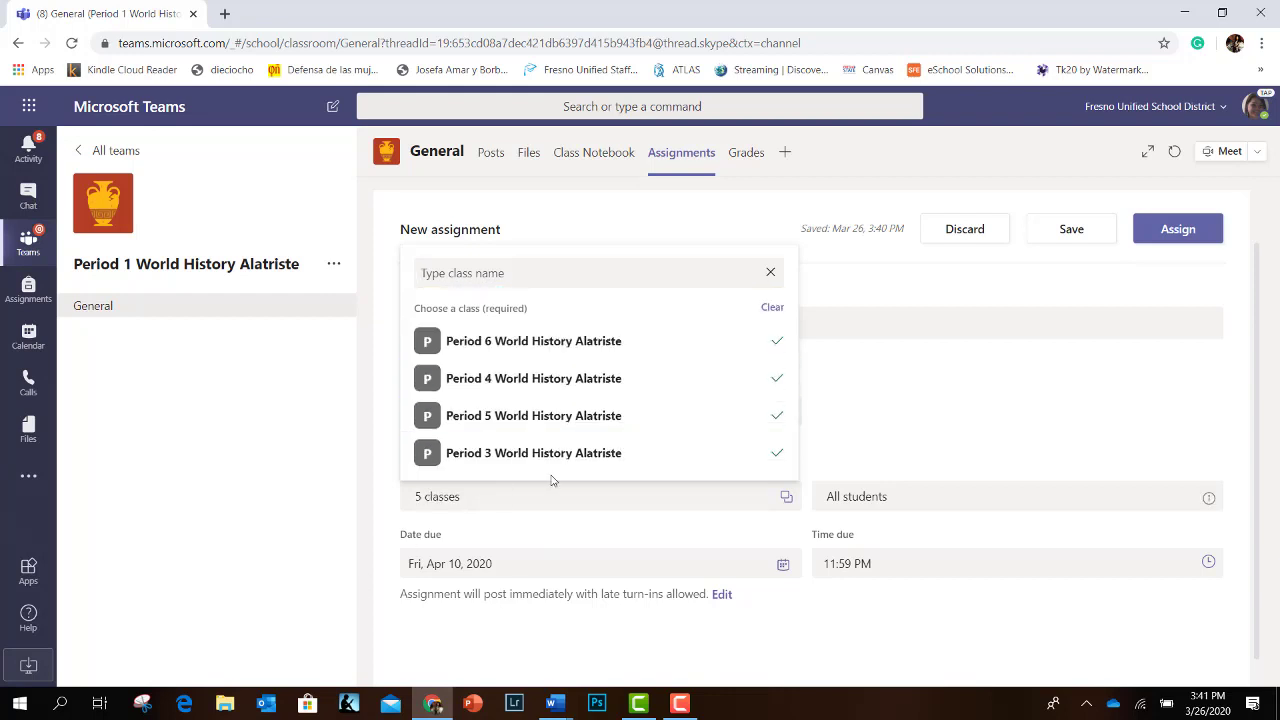
pyautogui.click(863, 449)
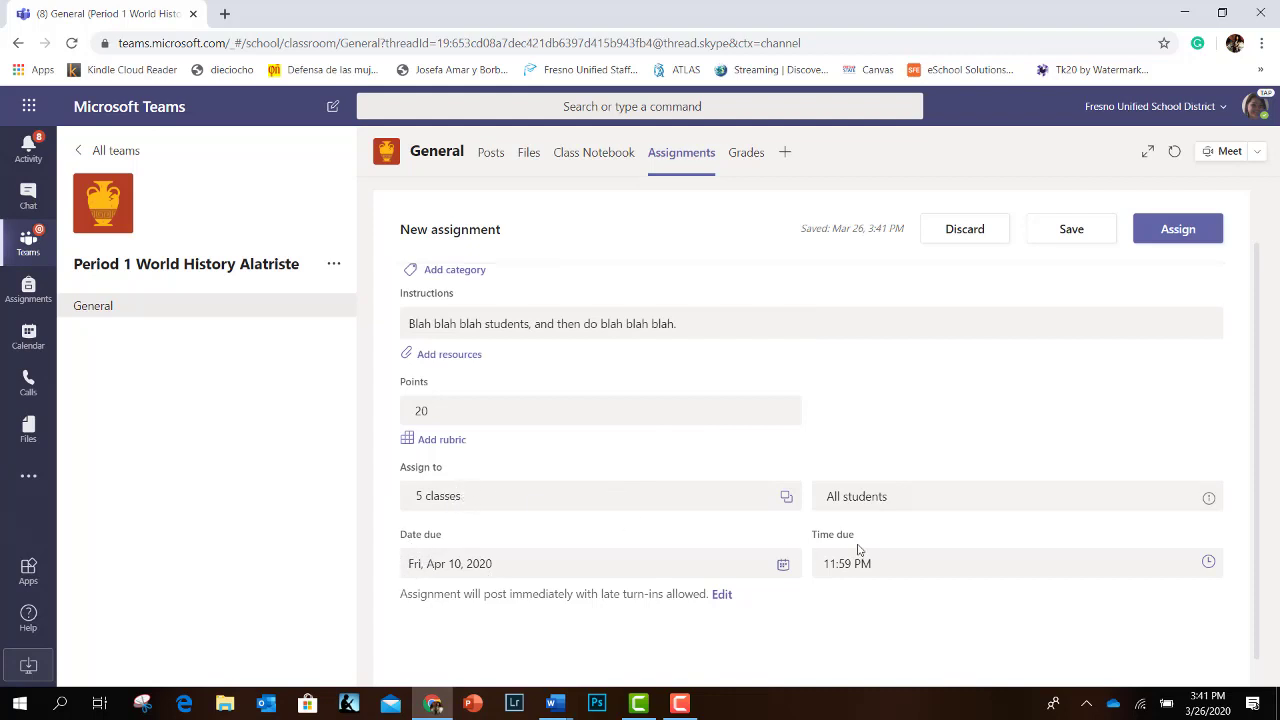
# - Attach a new Word document named "Example Assignment" to the assignment as a resource
pyautogui.scroll(1, 858, 560)
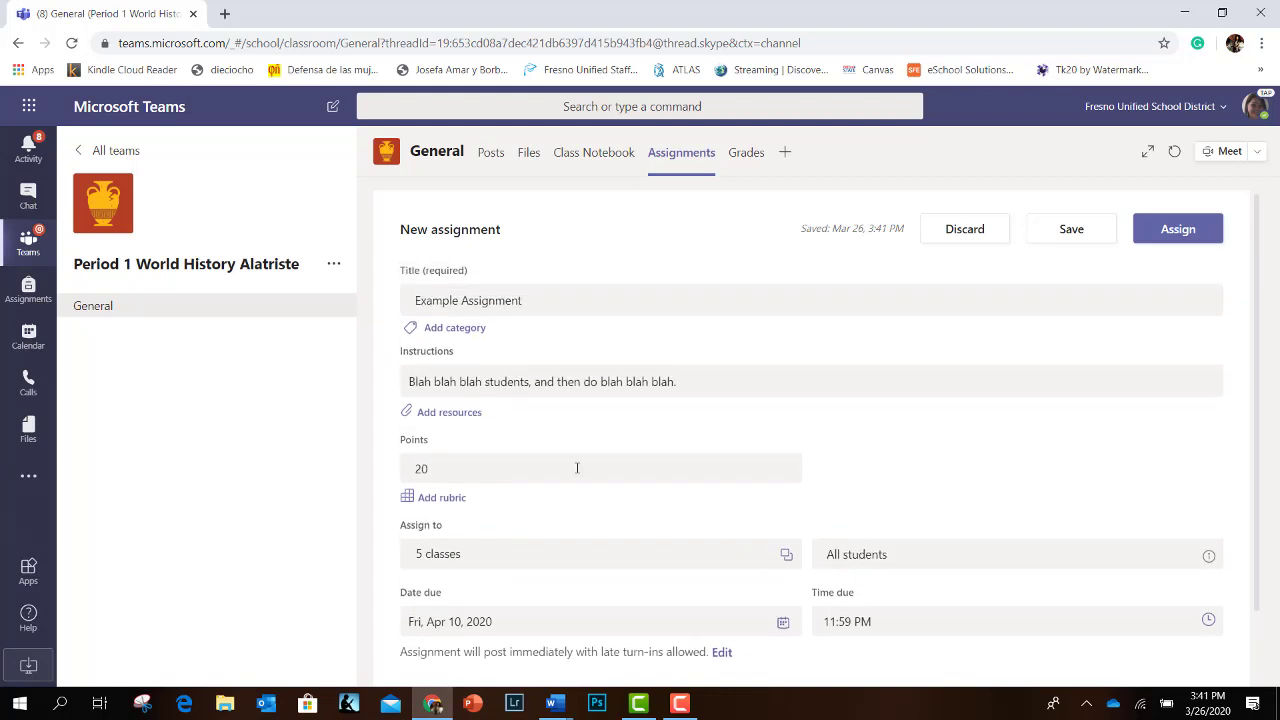
pyautogui.click(436, 415)
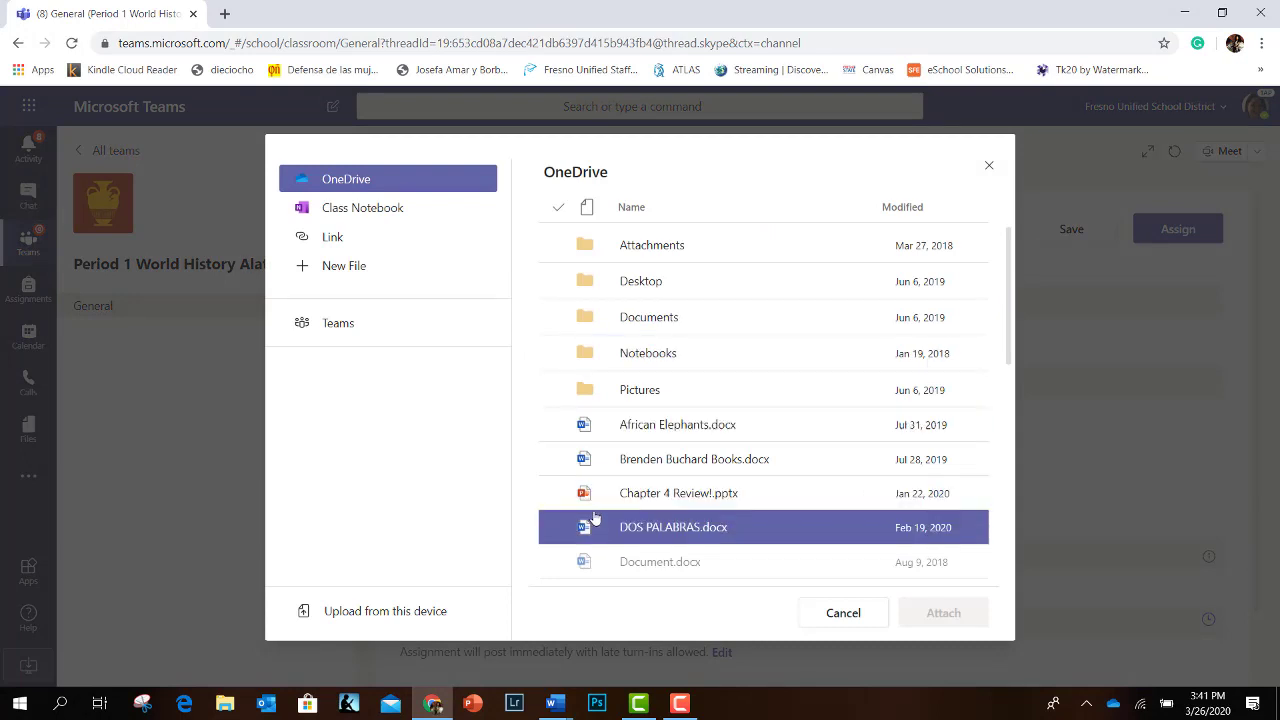
pyautogui.scroll(-1, 585, 505)
pyautogui.scroll(-1, 594, 517)
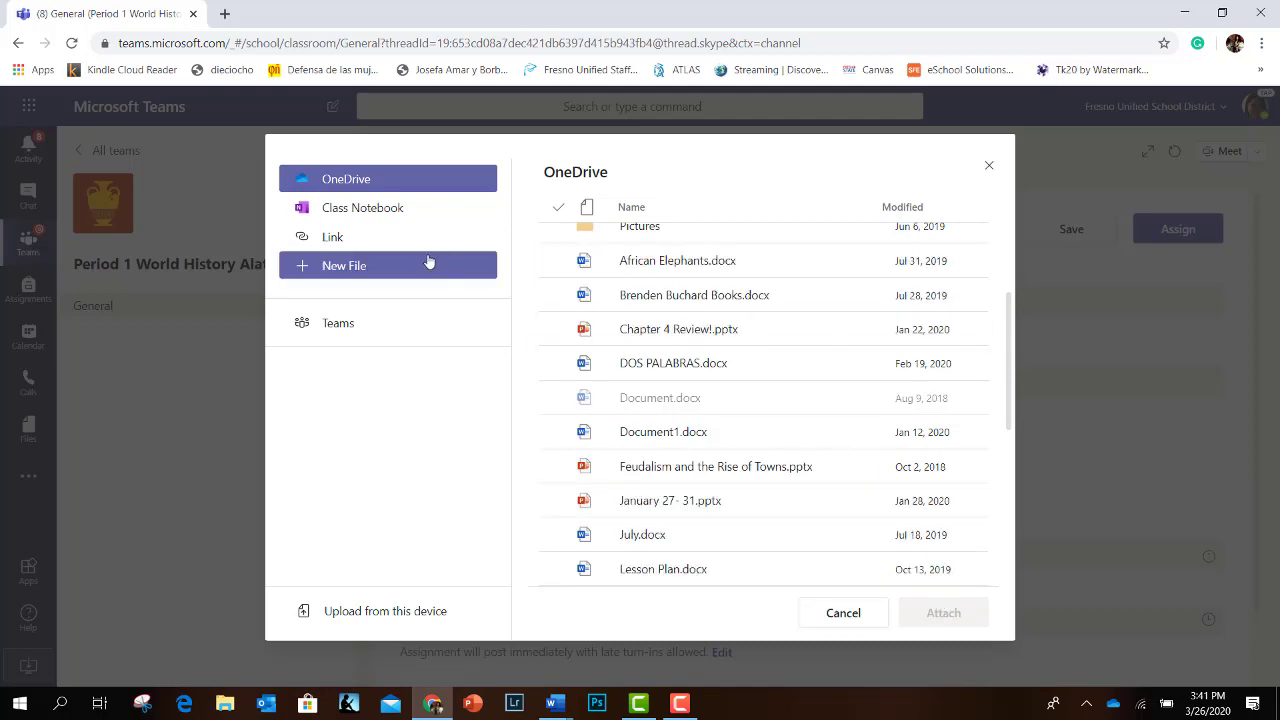
pyautogui.click(396, 272)
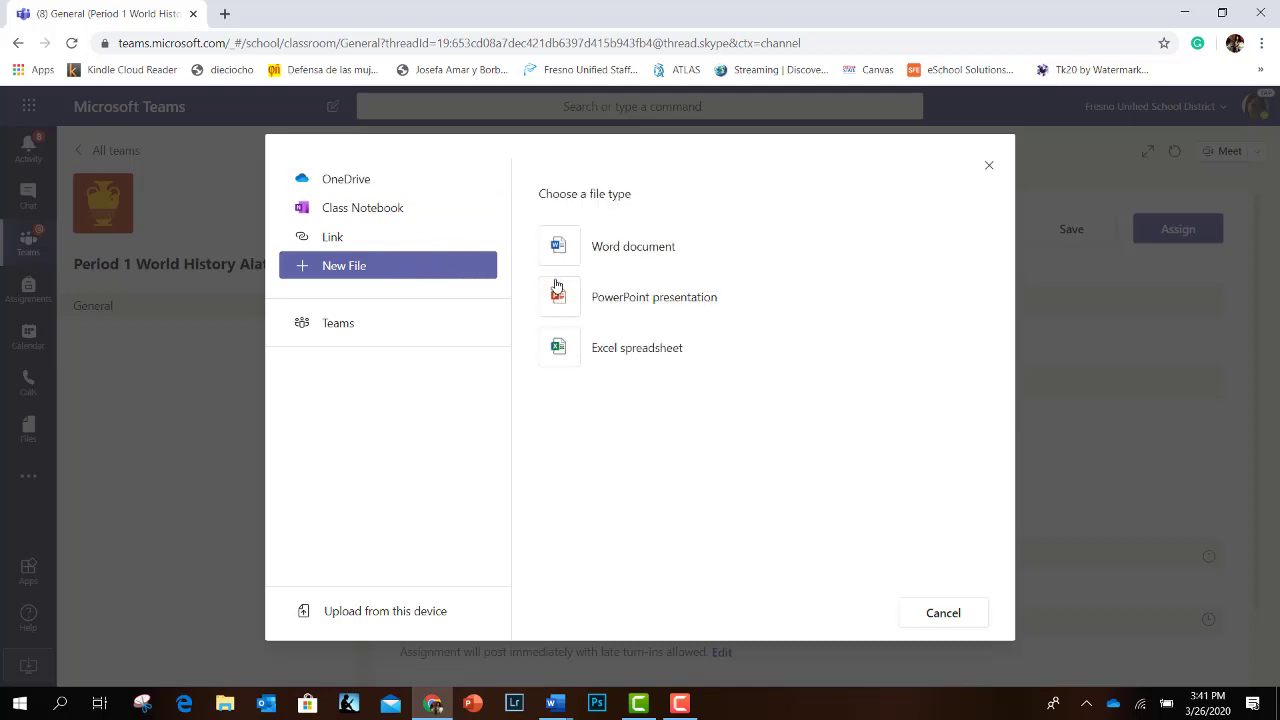
pyautogui.click(638, 250)
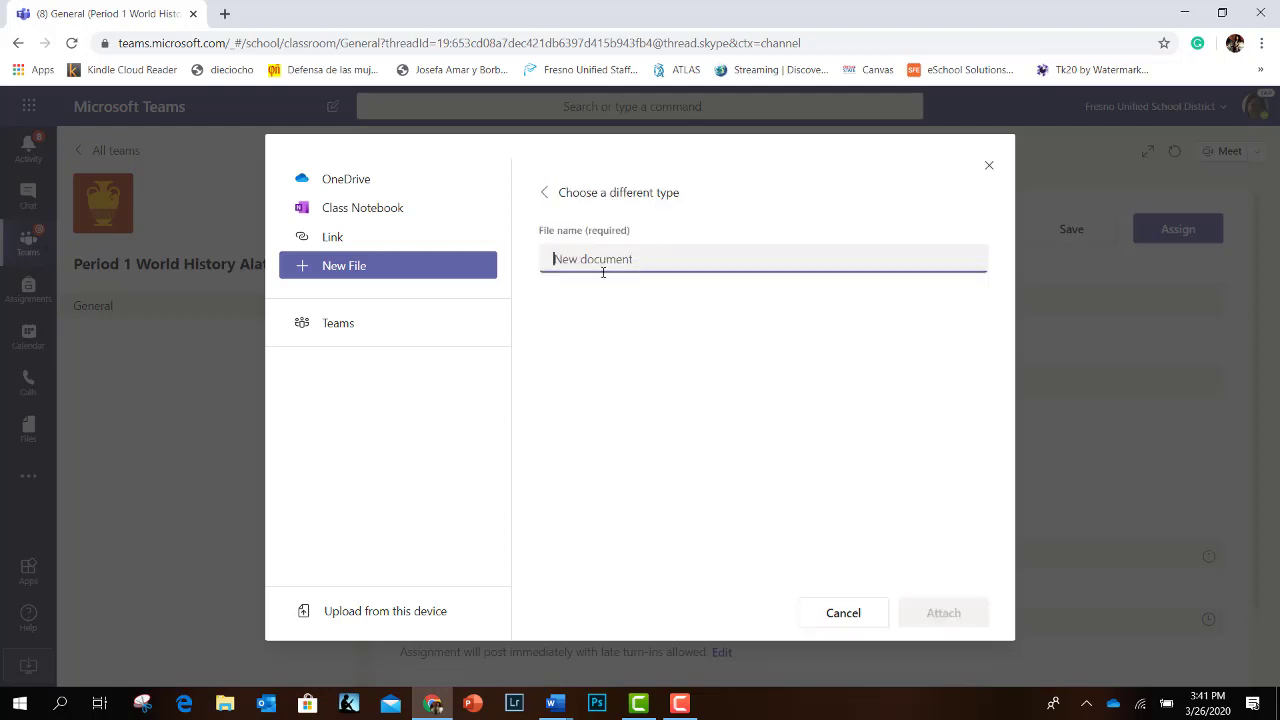
pyautogui.write('Example ')
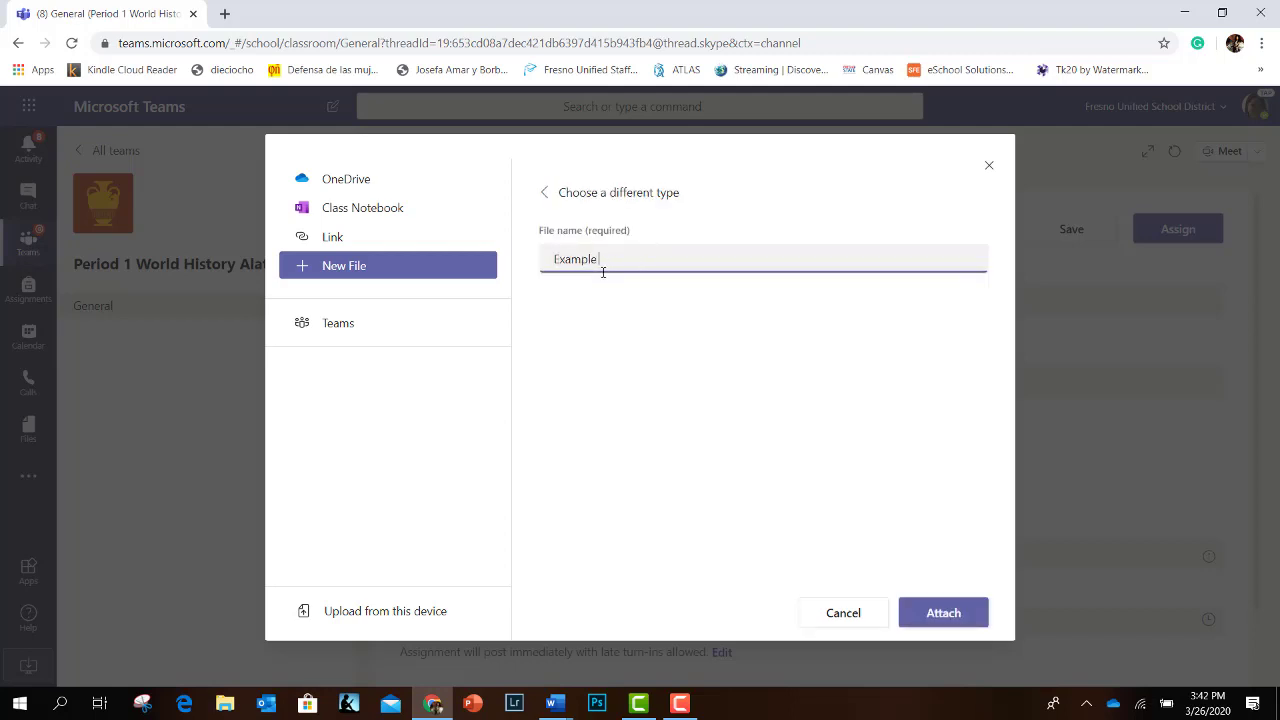
pyautogui.write('Assignment')
pyautogui.click(943, 612)
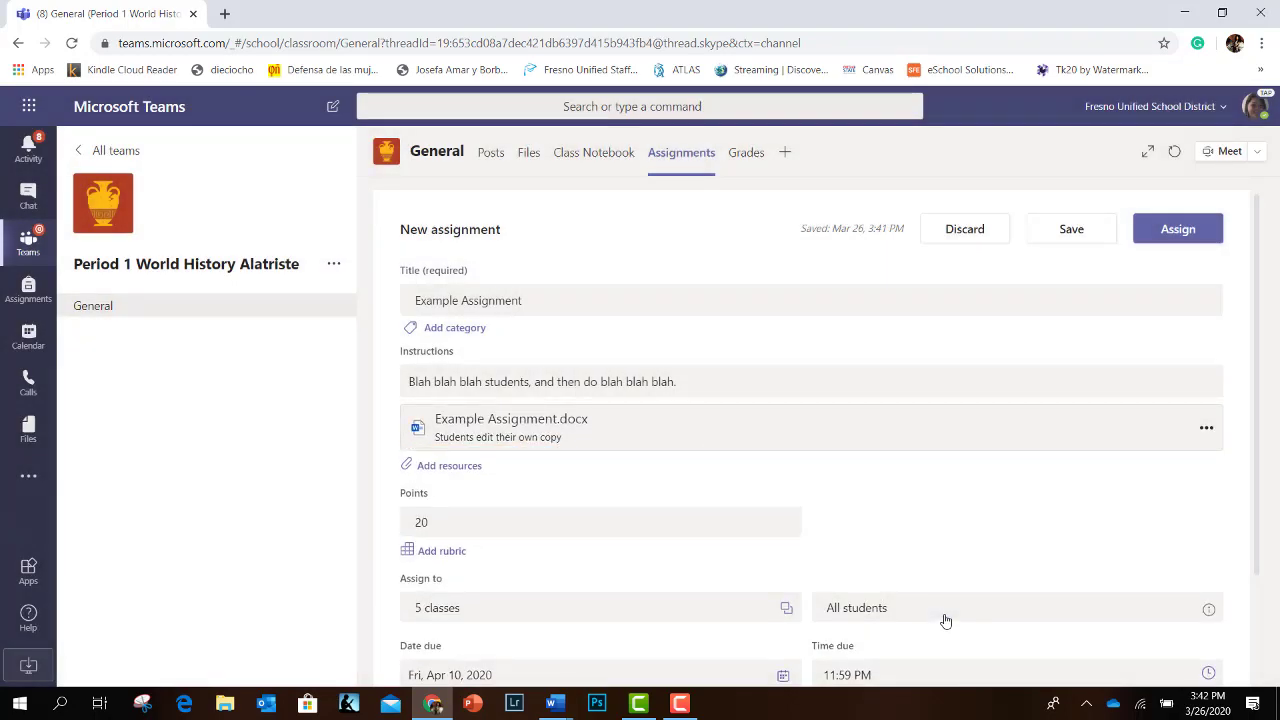
# - In the attached document, write the heading "Eample Assignment:", the line "Directions:" and the text "Bla bla bla bla bla bla"
pyautogui.click(497, 426)
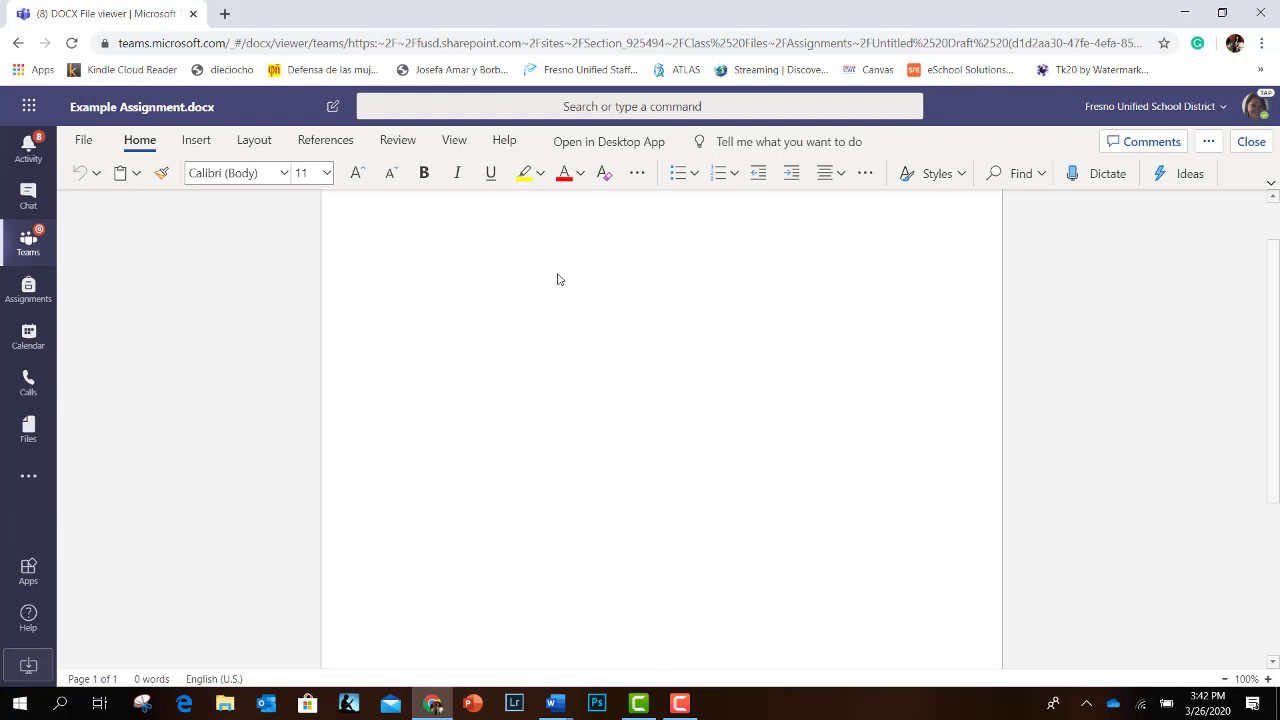
pyautogui.write('ample Assignment:')
pyautogui.press('Return')
pyautogui.write('Direction')
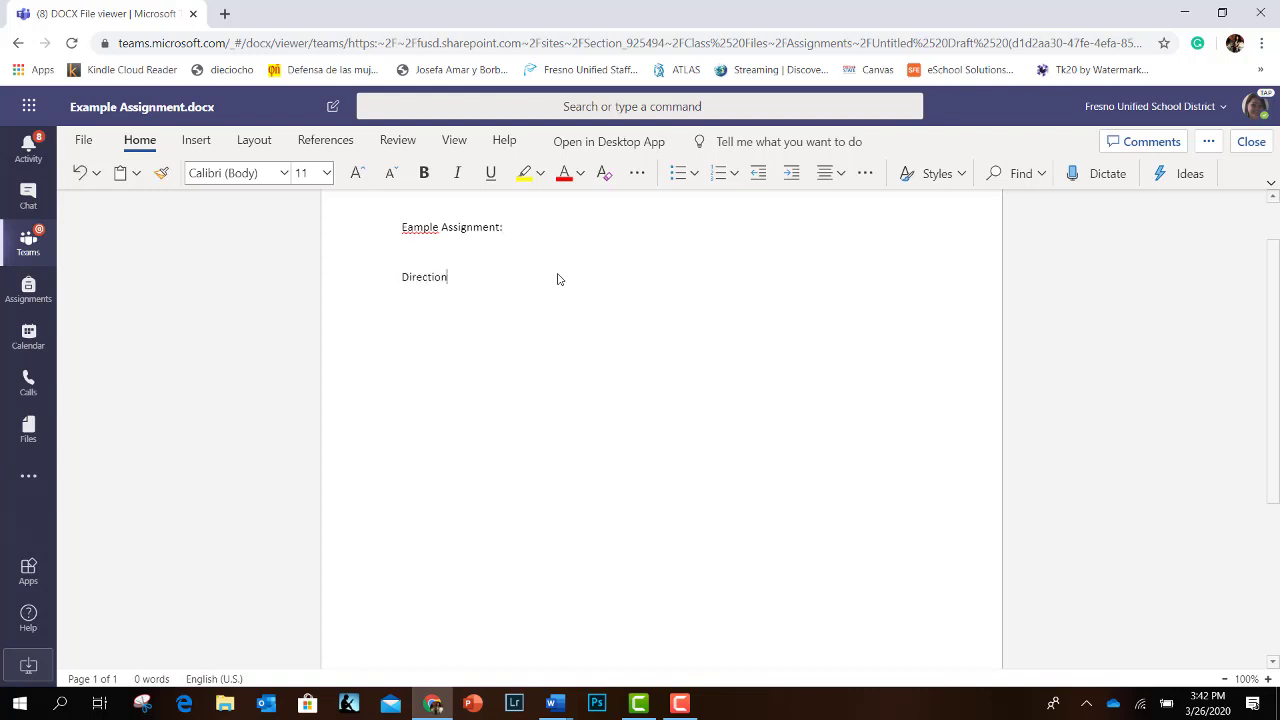
pyautogui.write('S')
pyautogui.press('BackSpace')
pyautogui.write('s')
pyautogui.write('Bla bla bla')
pyautogui.write(' bla')
pyautogui.write(' bla bla')
pyautogui.press('Return')
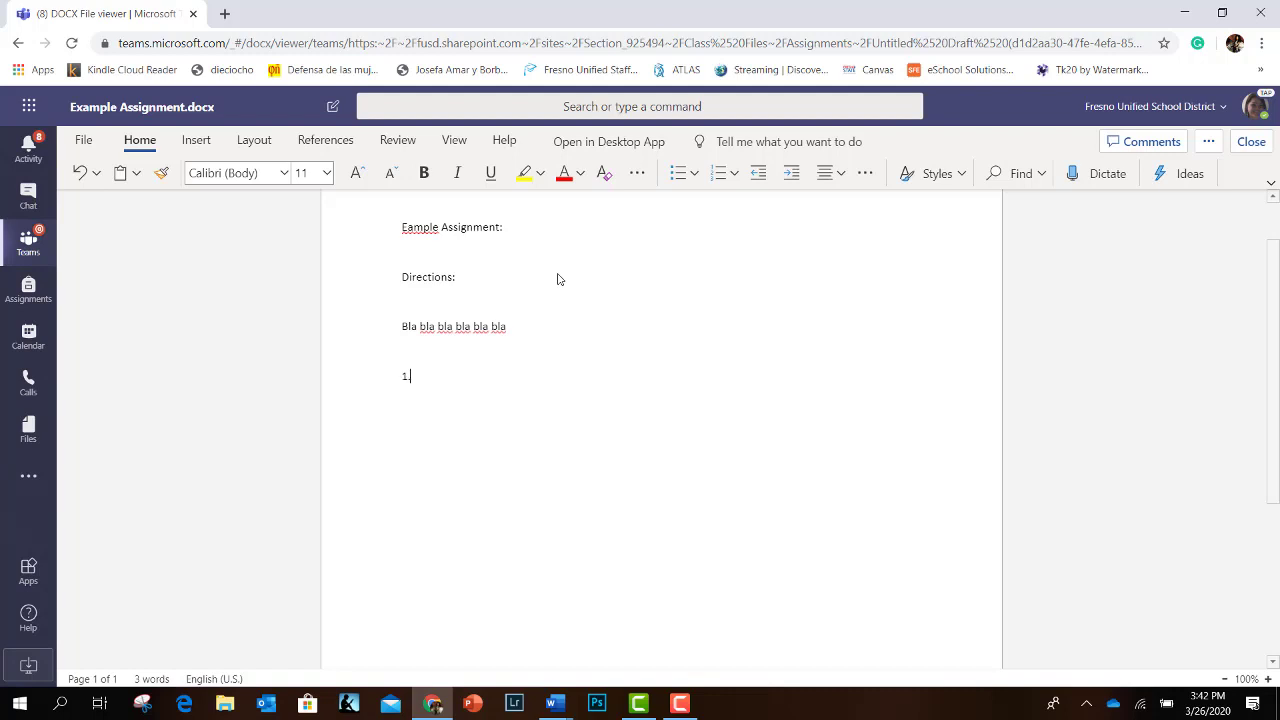
# - Add a numbered list of two blank underlined answer lines below the directions, and reopen the attached document to check it
pyautogui.write('______________________________________________')
pyautogui.press('Return')
pyautogui.press('Return')
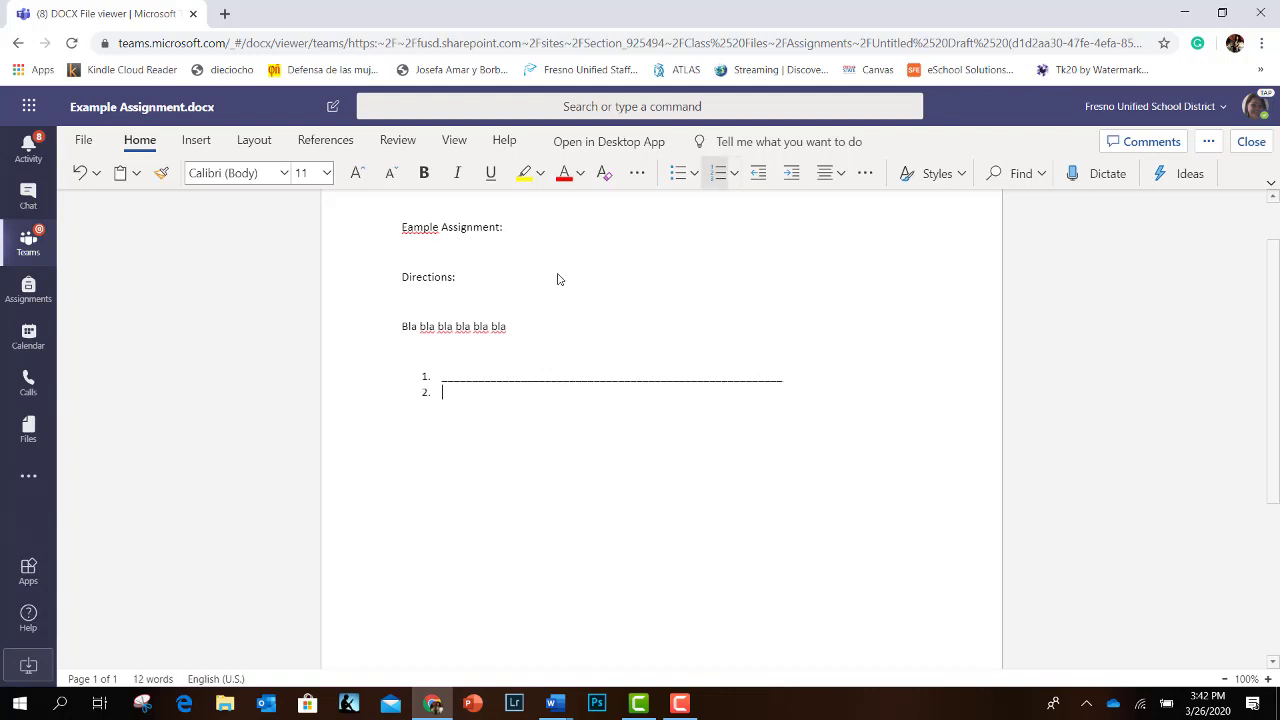
pyautogui.write('_______________________________________________')
pyautogui.click(1258, 143)
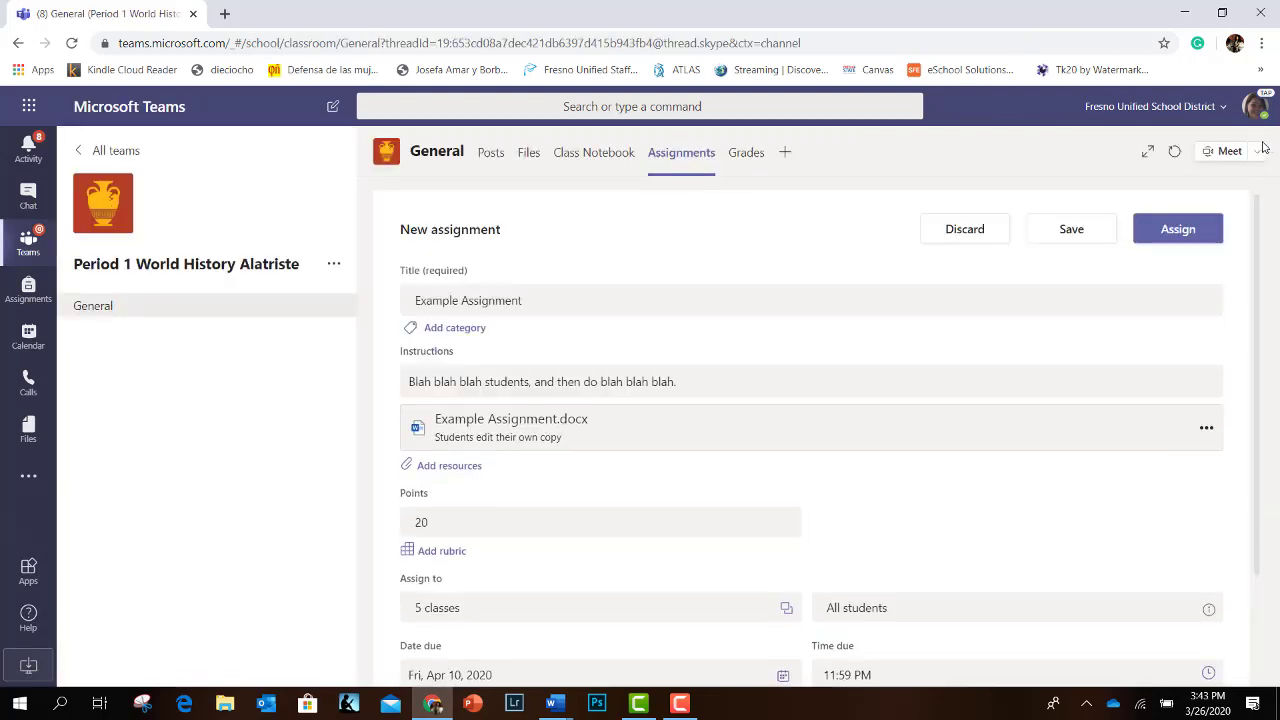
pyautogui.click(521, 423)
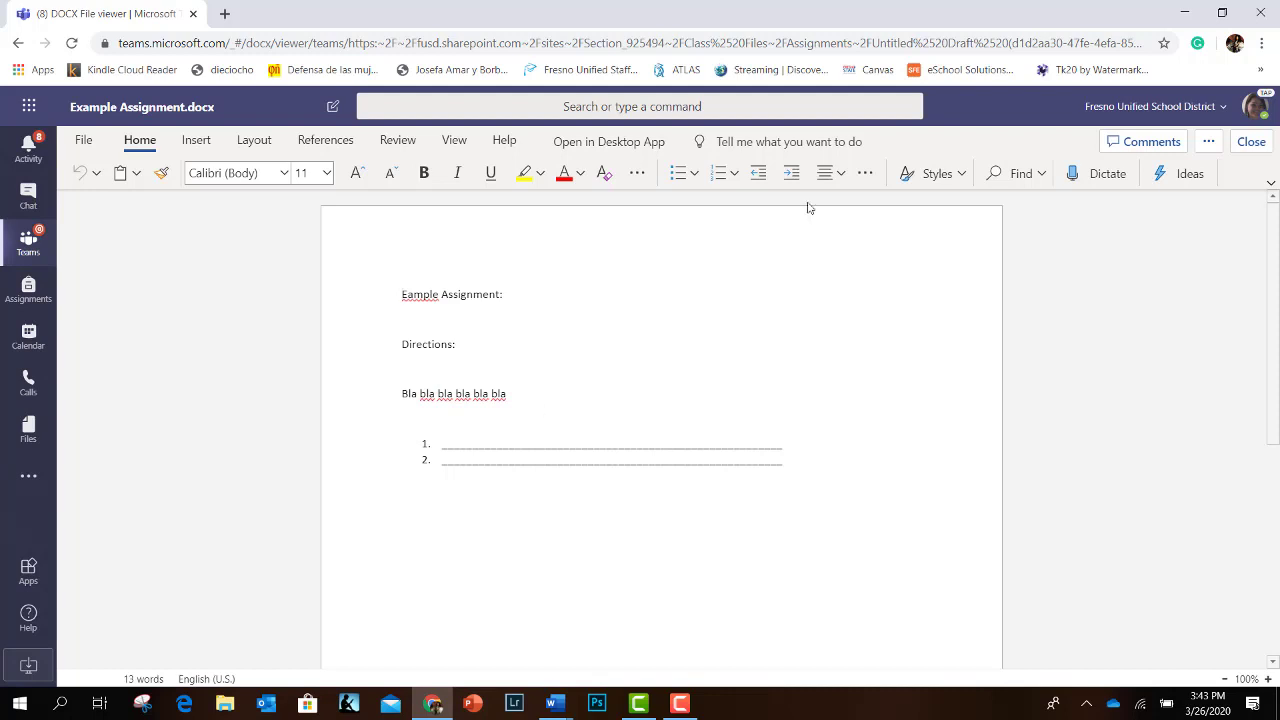
pyautogui.click(1251, 141)
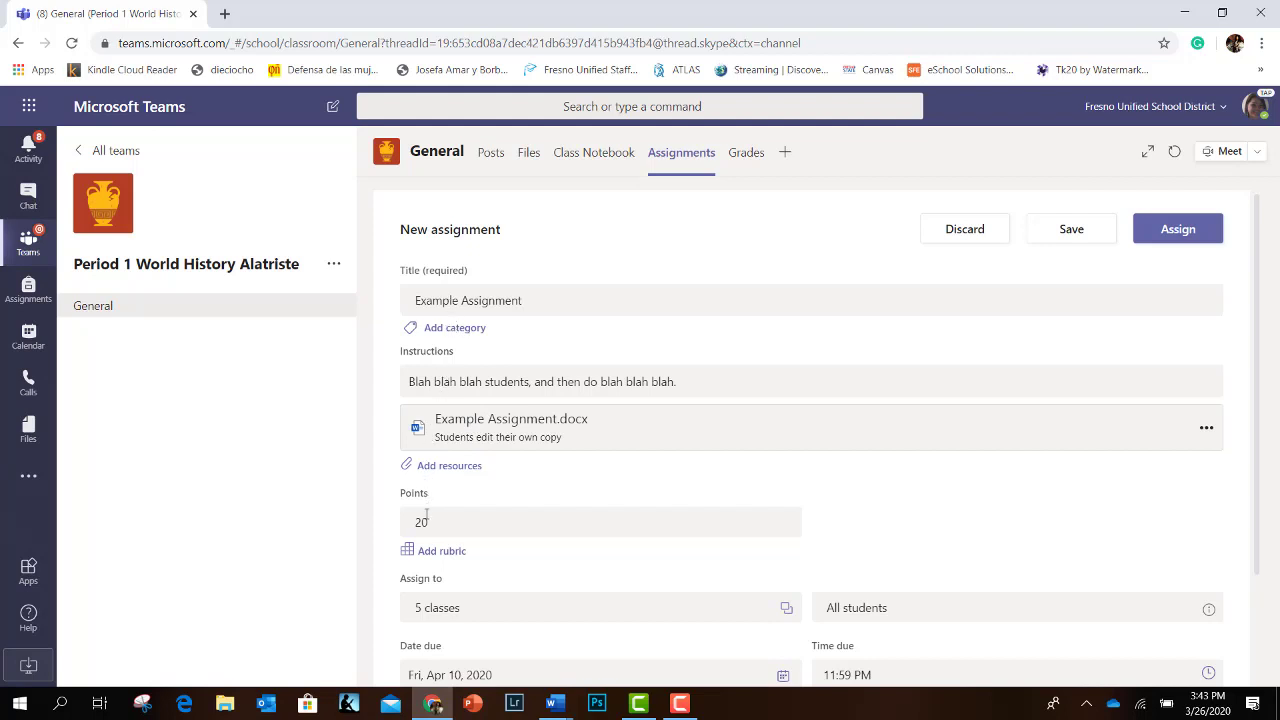
# - Attach the existing rubric "Rubric for Assignment." to the assignment without changing its criteria
pyautogui.scroll(-1, 425, 515)
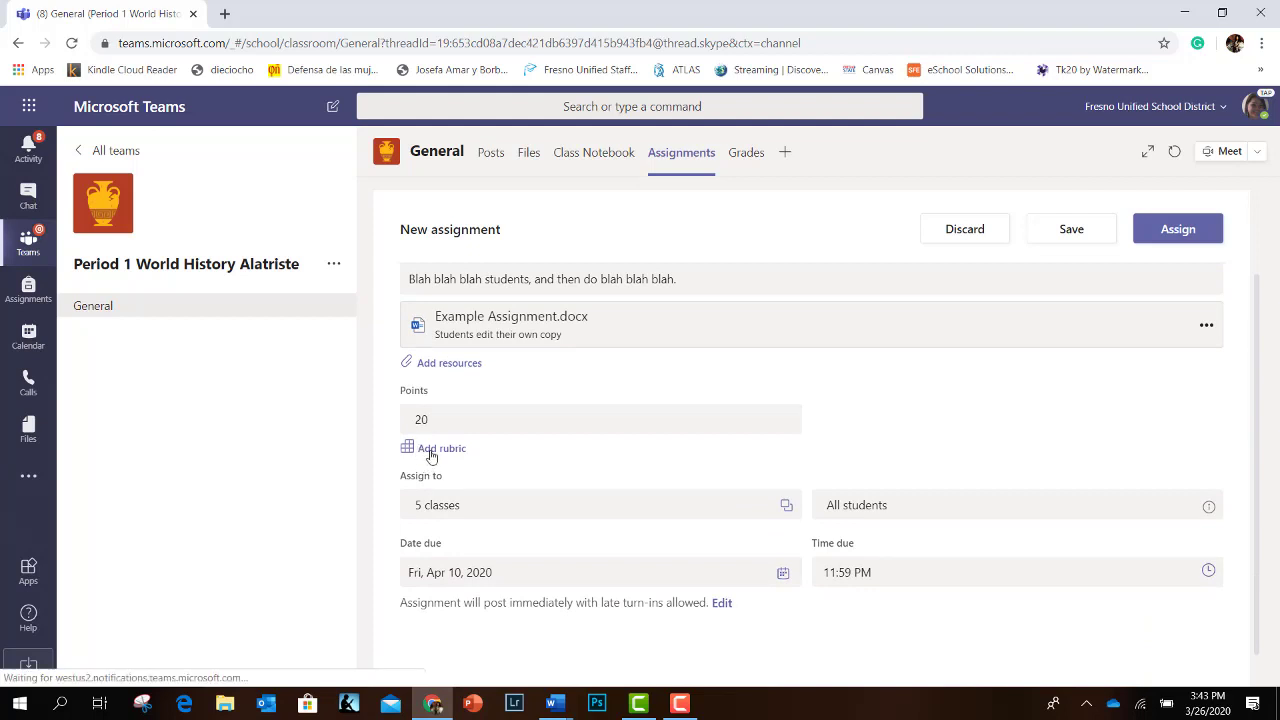
pyautogui.click(433, 450)
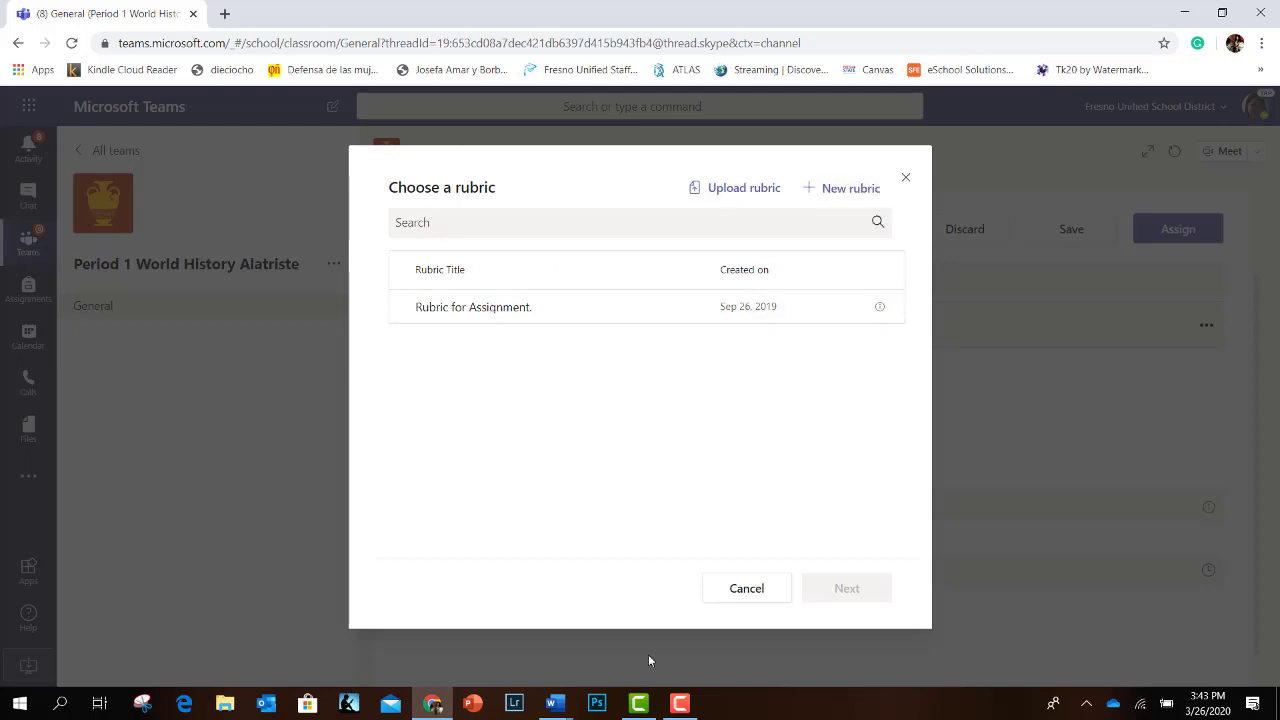
pyautogui.click(674, 313)
pyautogui.click(834, 600)
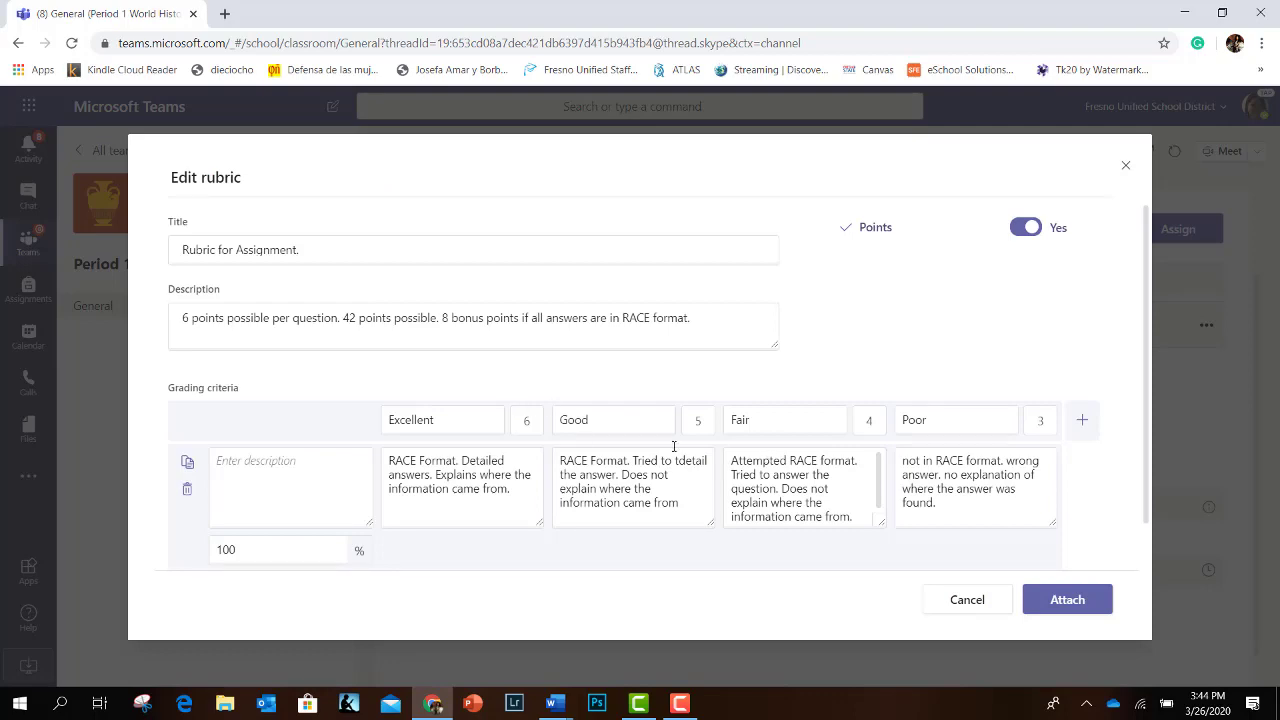
pyautogui.click(1060, 600)
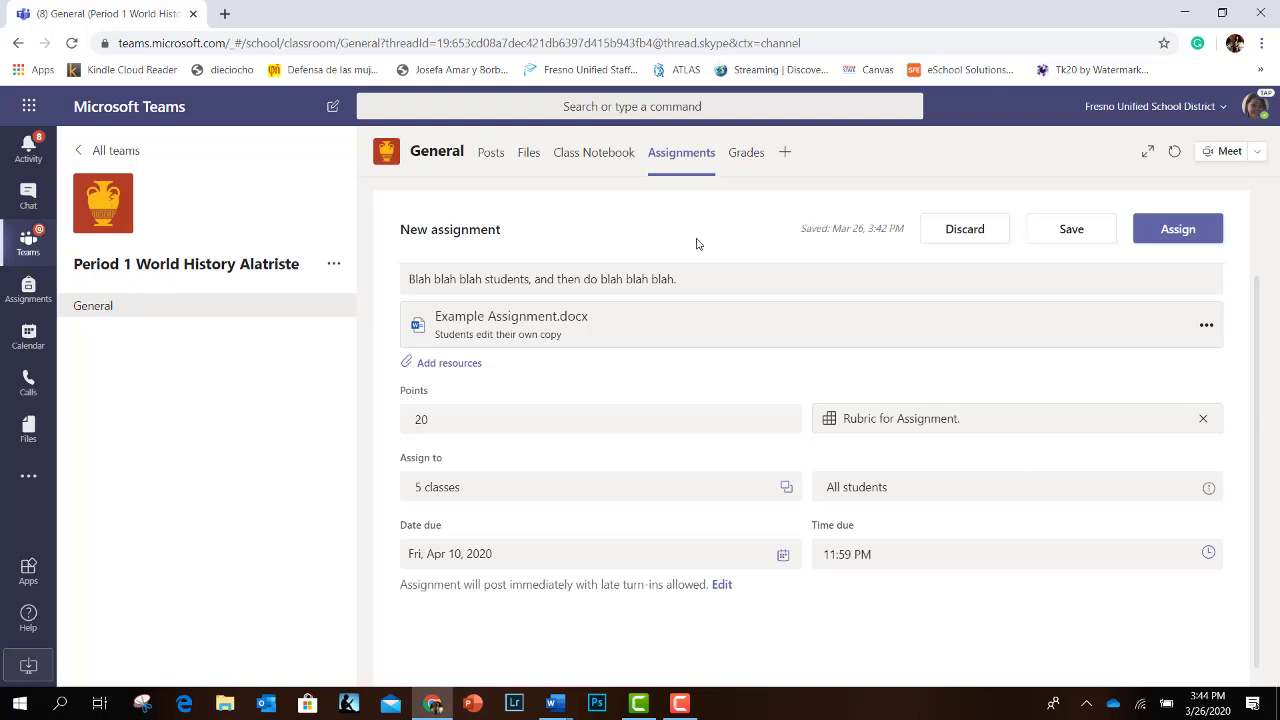
# - Review the completed assignment details and assign Example Assignment to the selected classes
pyautogui.scroll(1, 652, 350)
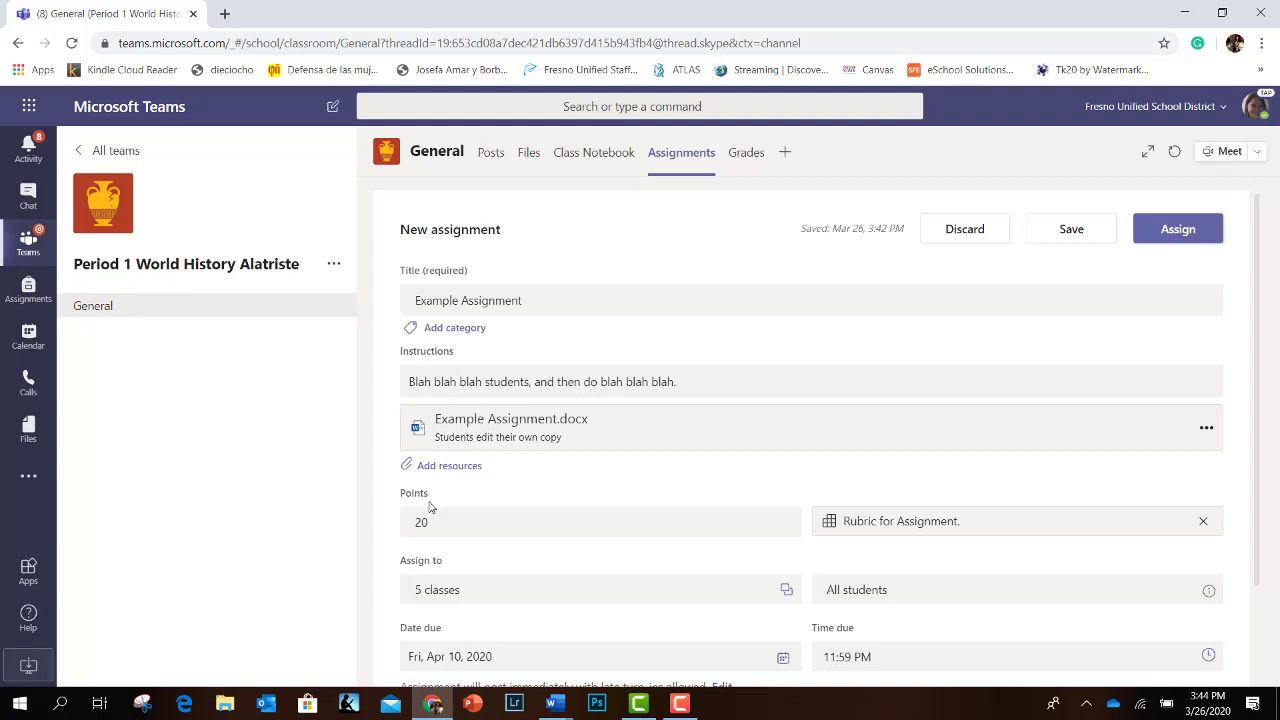
pyautogui.scroll(-2, 430, 507)
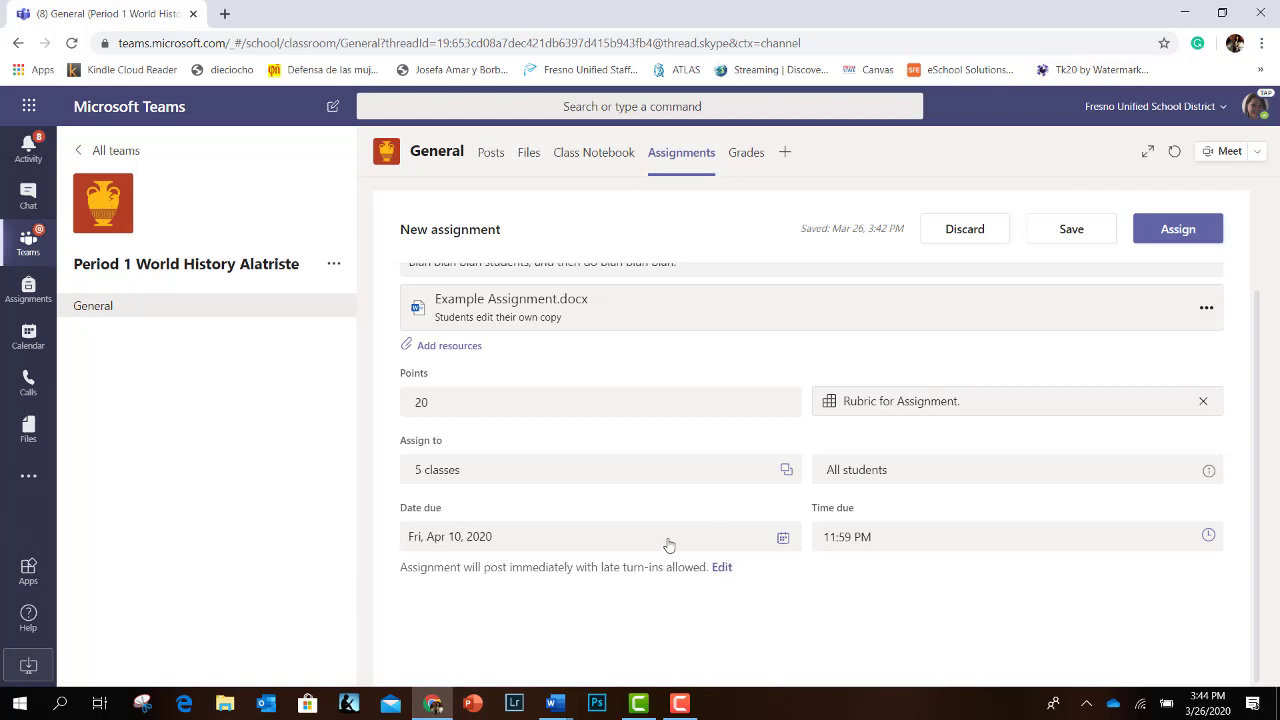
pyautogui.click(1164, 231)
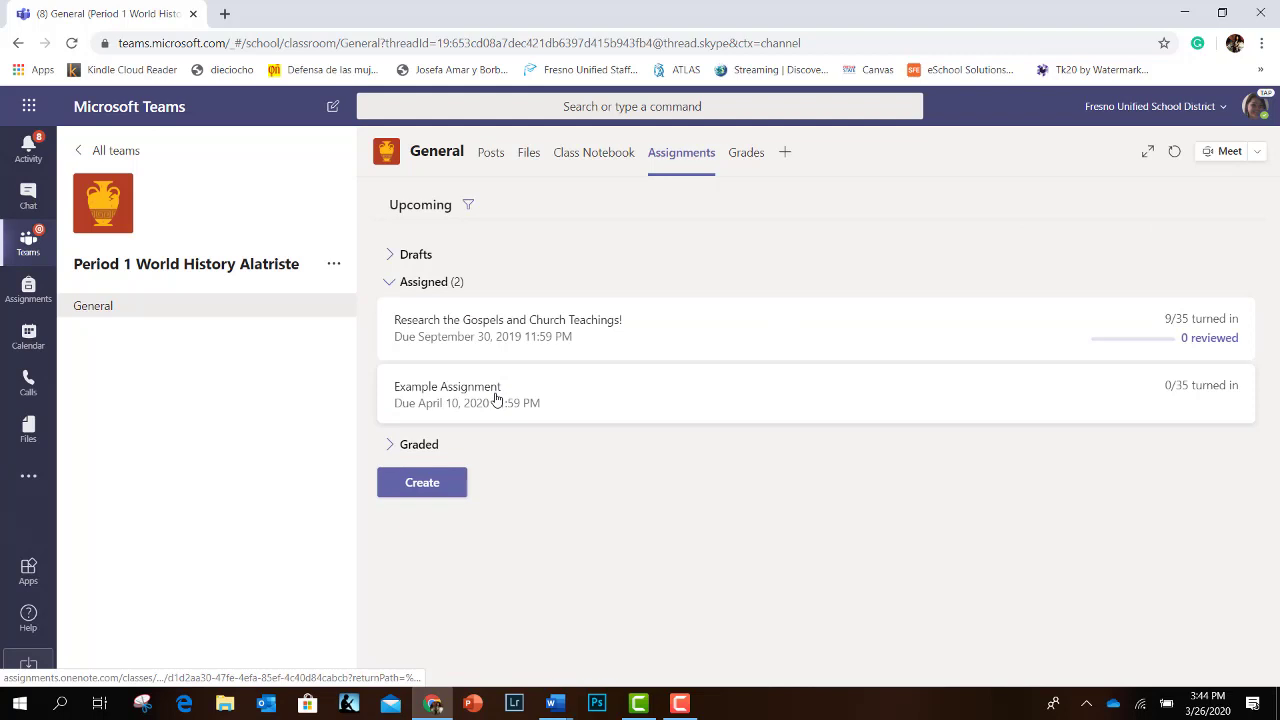
# - Open the assigned "Research the Gospels and Church Teachings!" and look over the students' statuses, feedback and points columns
pyautogui.click(500, 332)
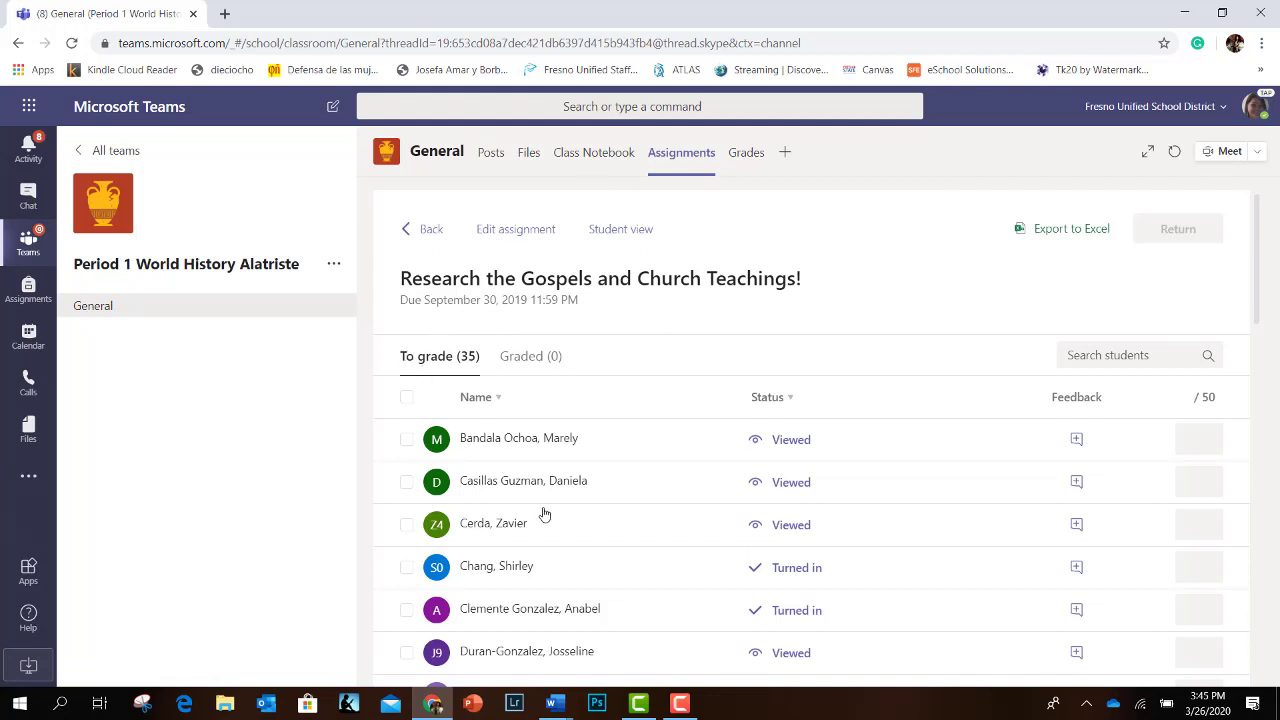
pyautogui.scroll(-1, 544, 514)
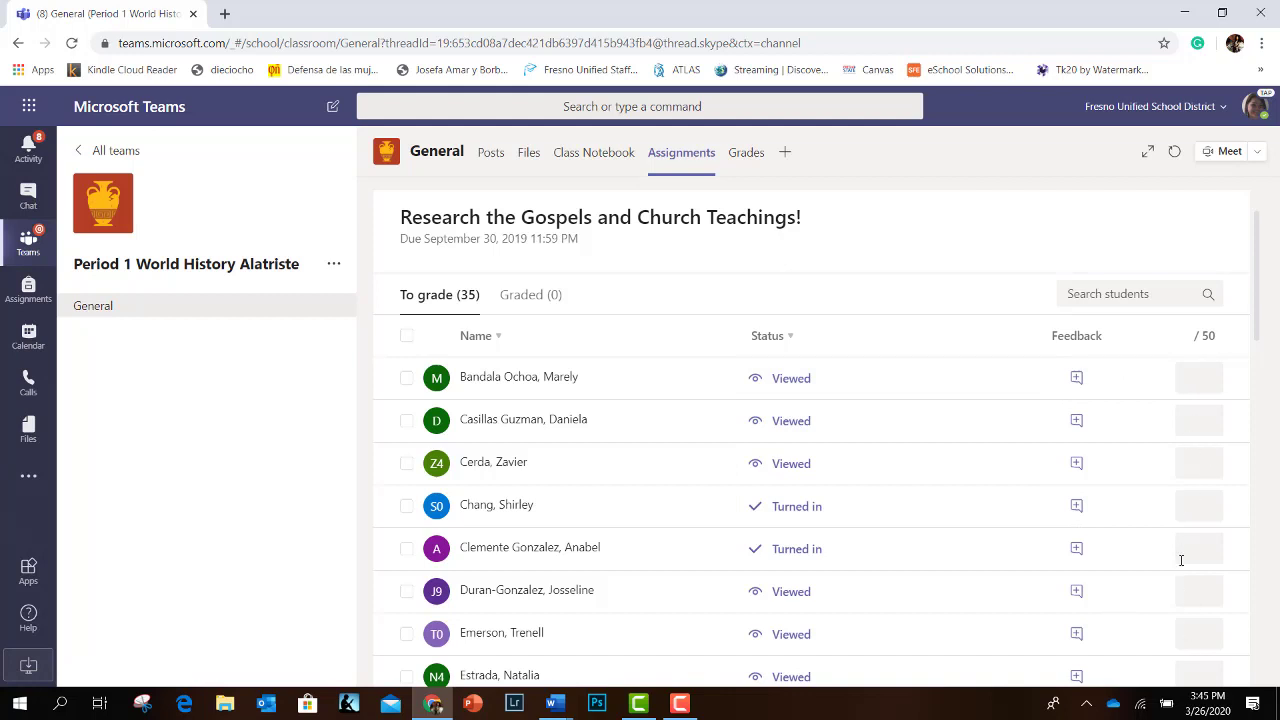
pyautogui.scroll(1, 735, 464)
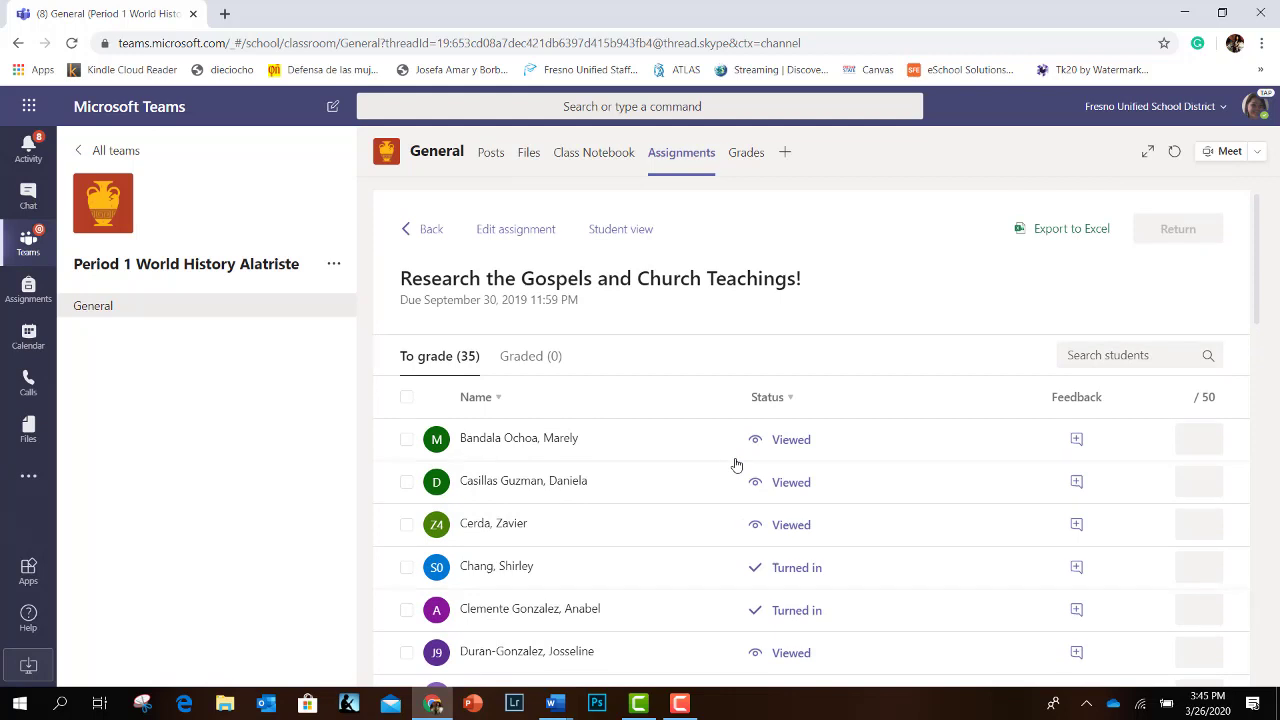
# - View the assignment as a student sees it, and examine its Church Teachings.docx document
pyautogui.click(604, 236)
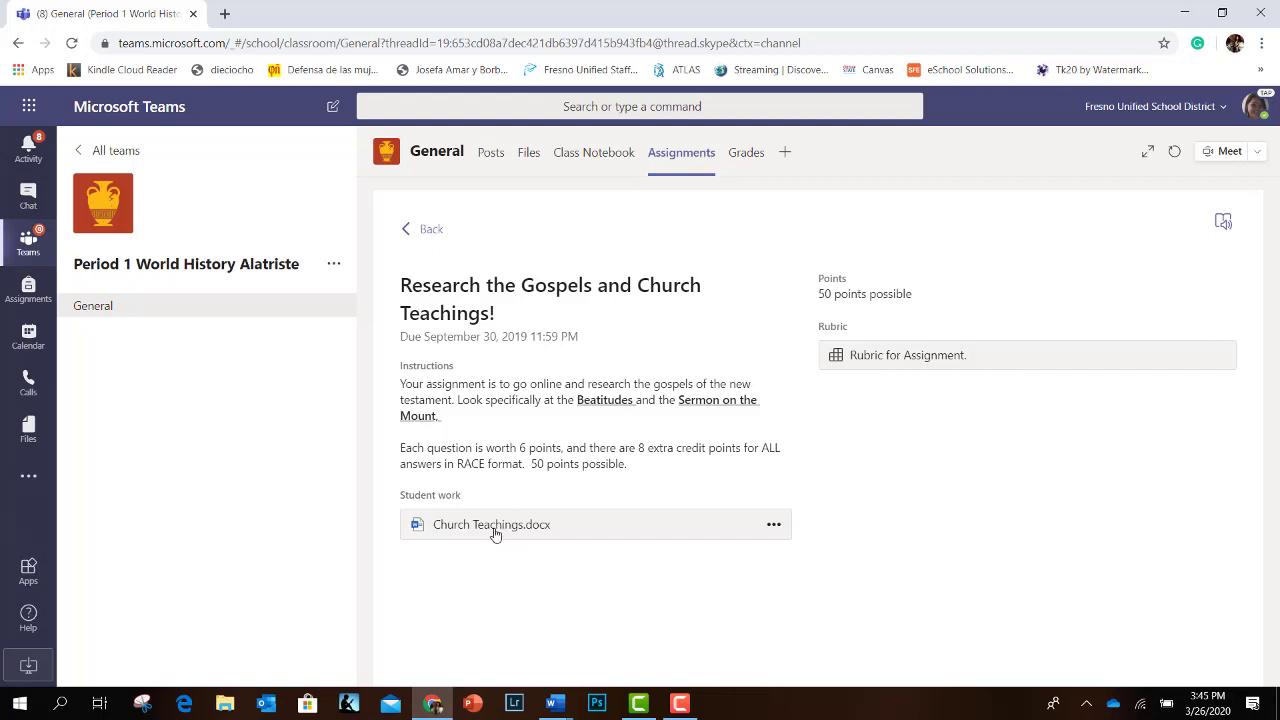
pyautogui.click(440, 540)
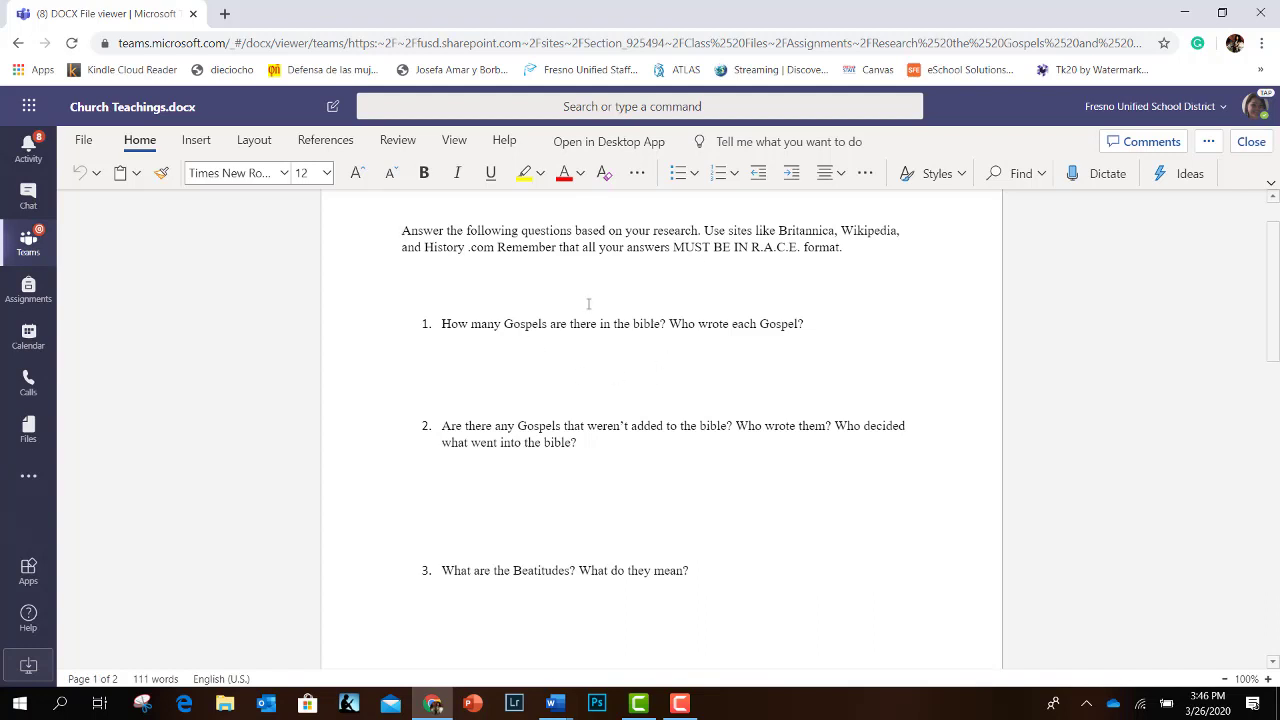
pyautogui.click(1252, 143)
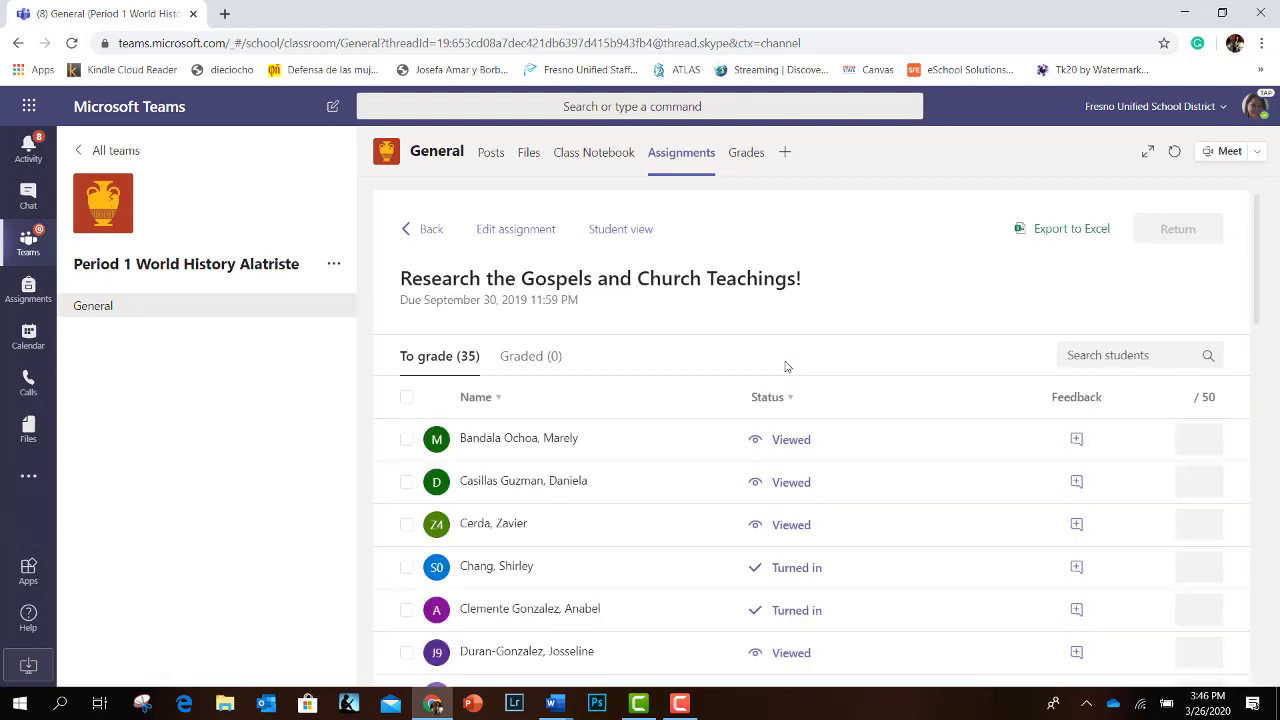
# - Open a student's turned-in submission from the grading list and read through the answers in Church Teachings.docx
pyautogui.scroll(-2, 609, 531)
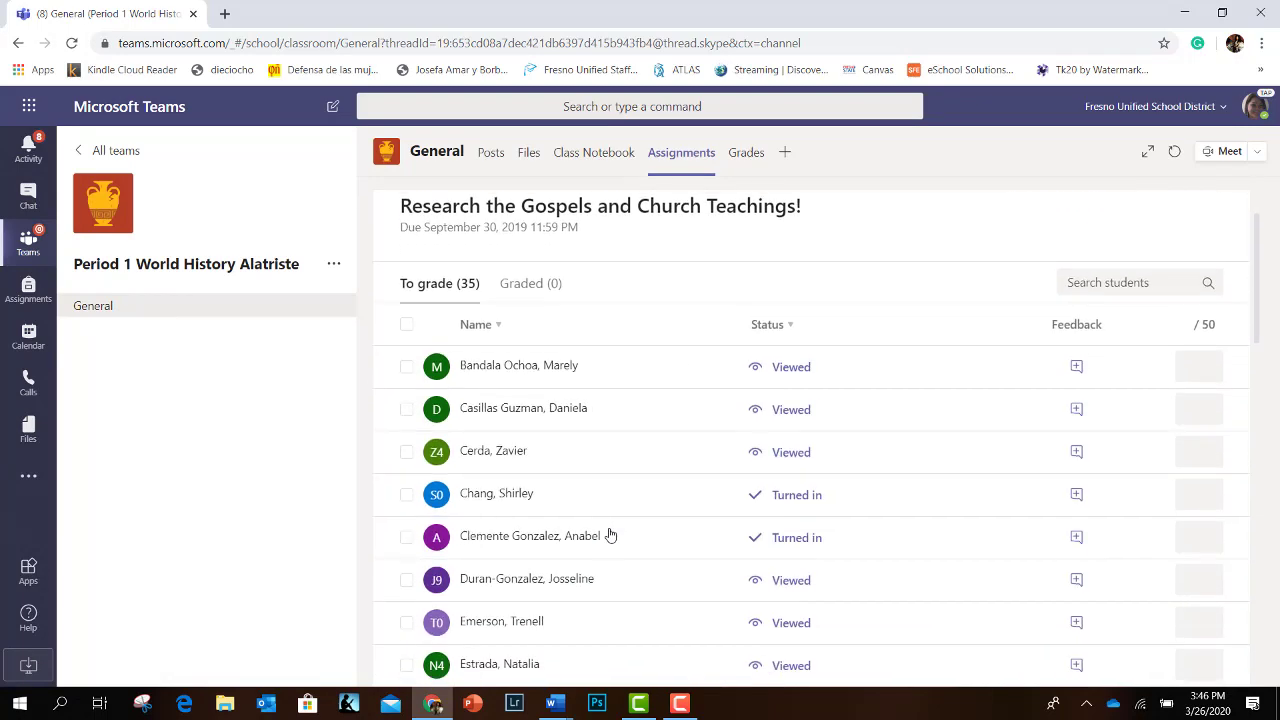
pyautogui.scroll(-3, 610, 535)
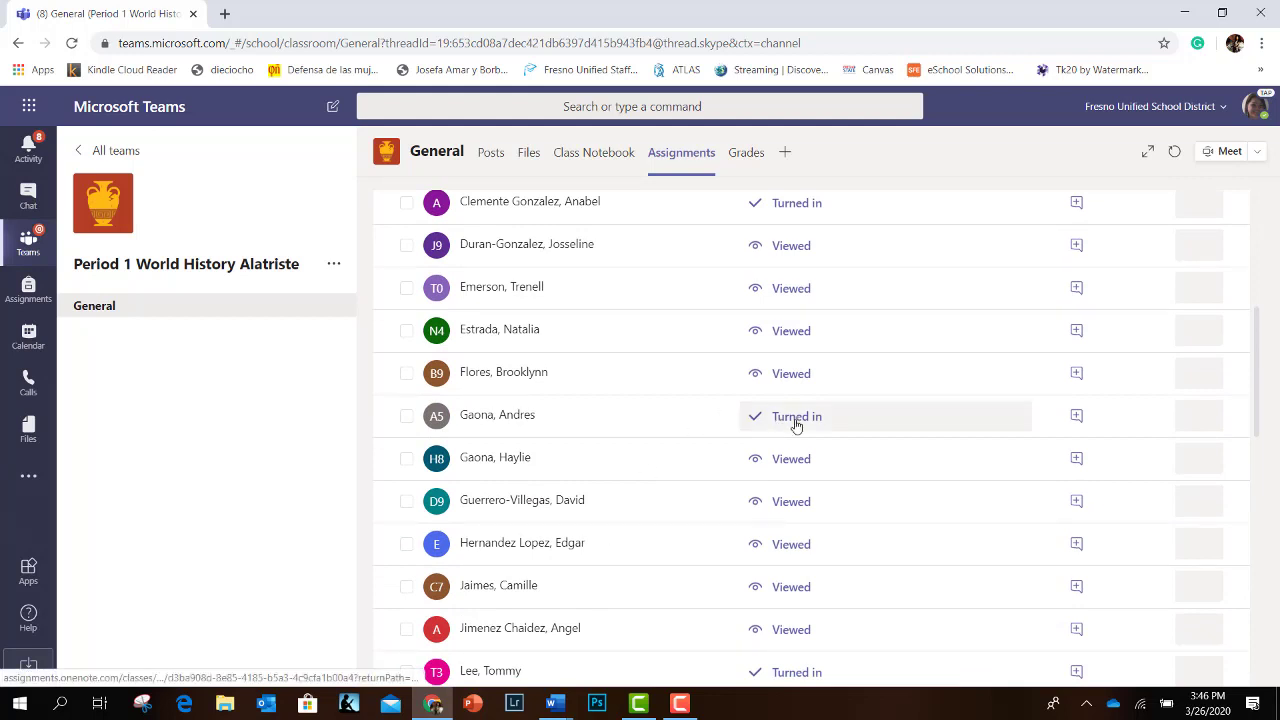
pyautogui.click(519, 424)
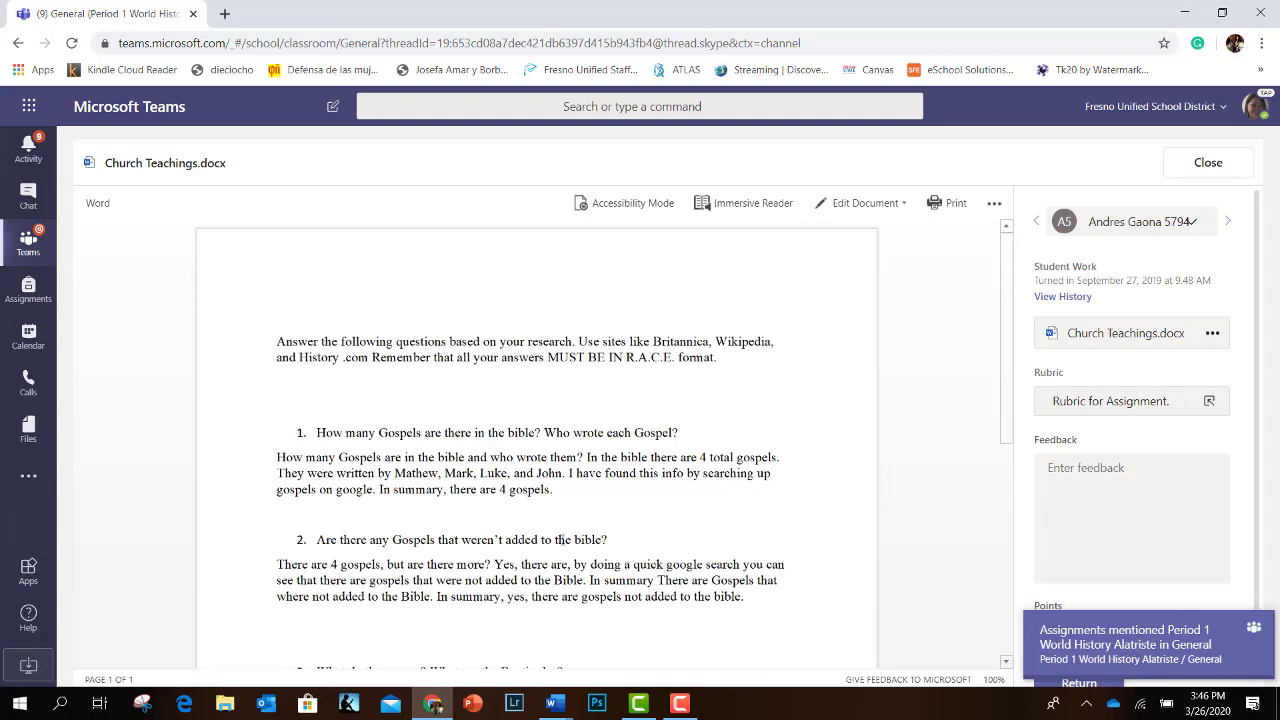
pyautogui.scroll(-1, 564, 538)
pyautogui.scroll(-3, 564, 538)
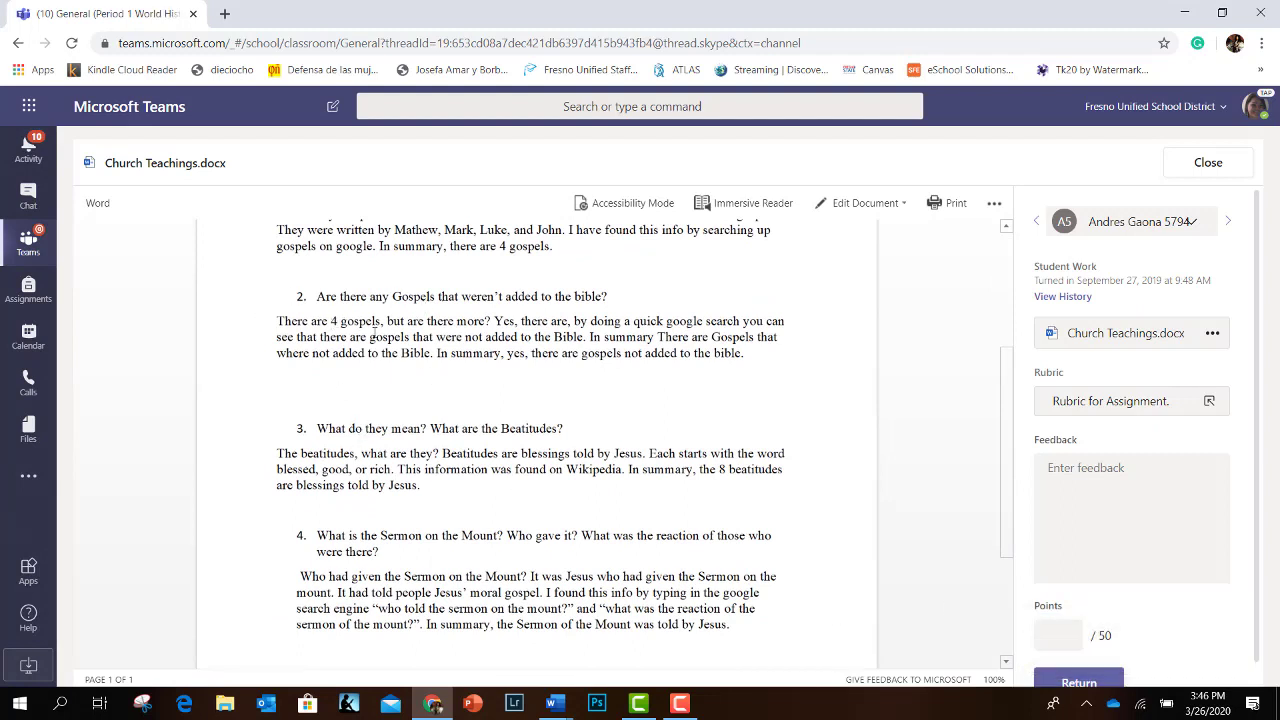
# - Examine the feedback and points fields for the student's submission, and return to the grading list
pyautogui.click(1106, 492)
pyautogui.scroll(-1, 1105, 510)
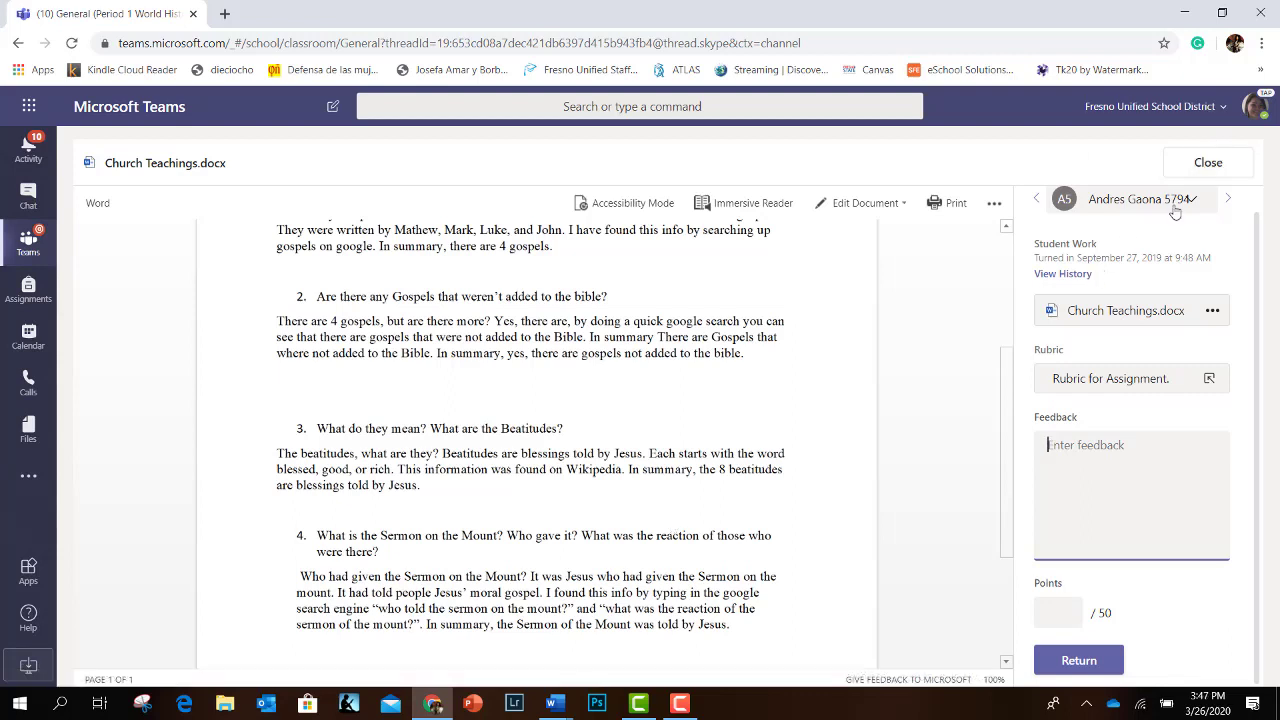
pyautogui.click(1212, 163)
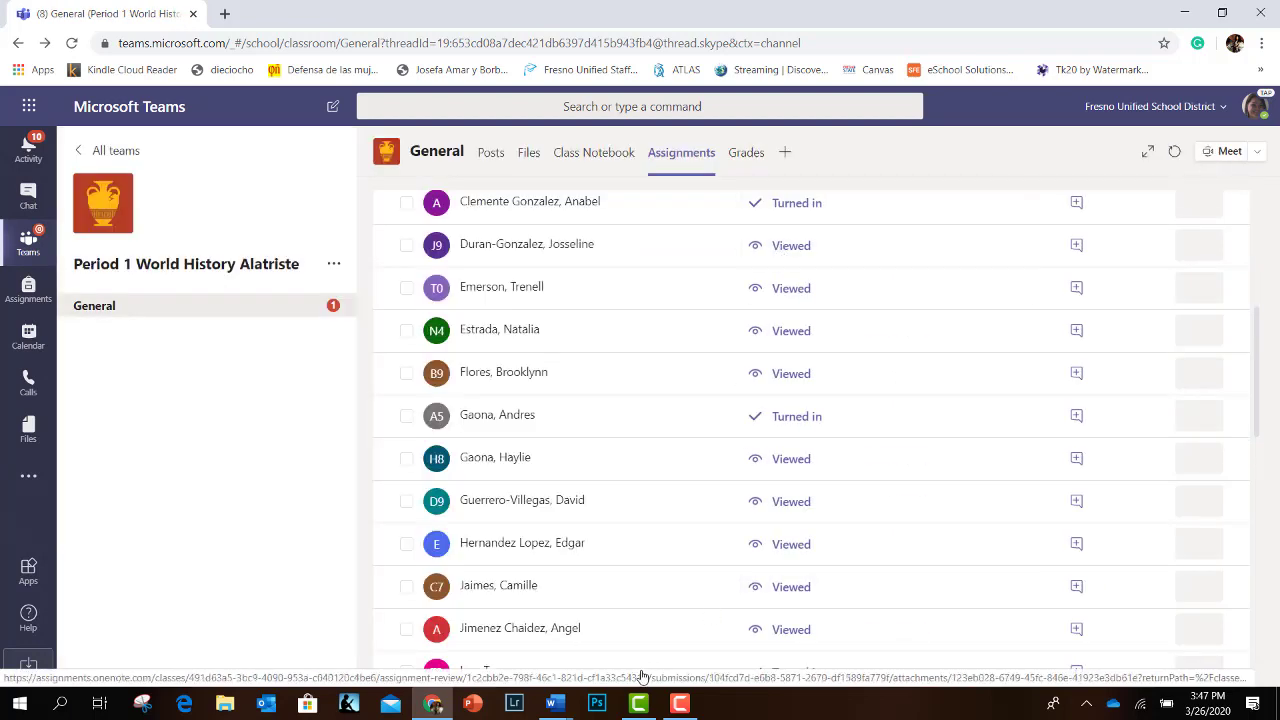
pyautogui.moveTo(678, 707)
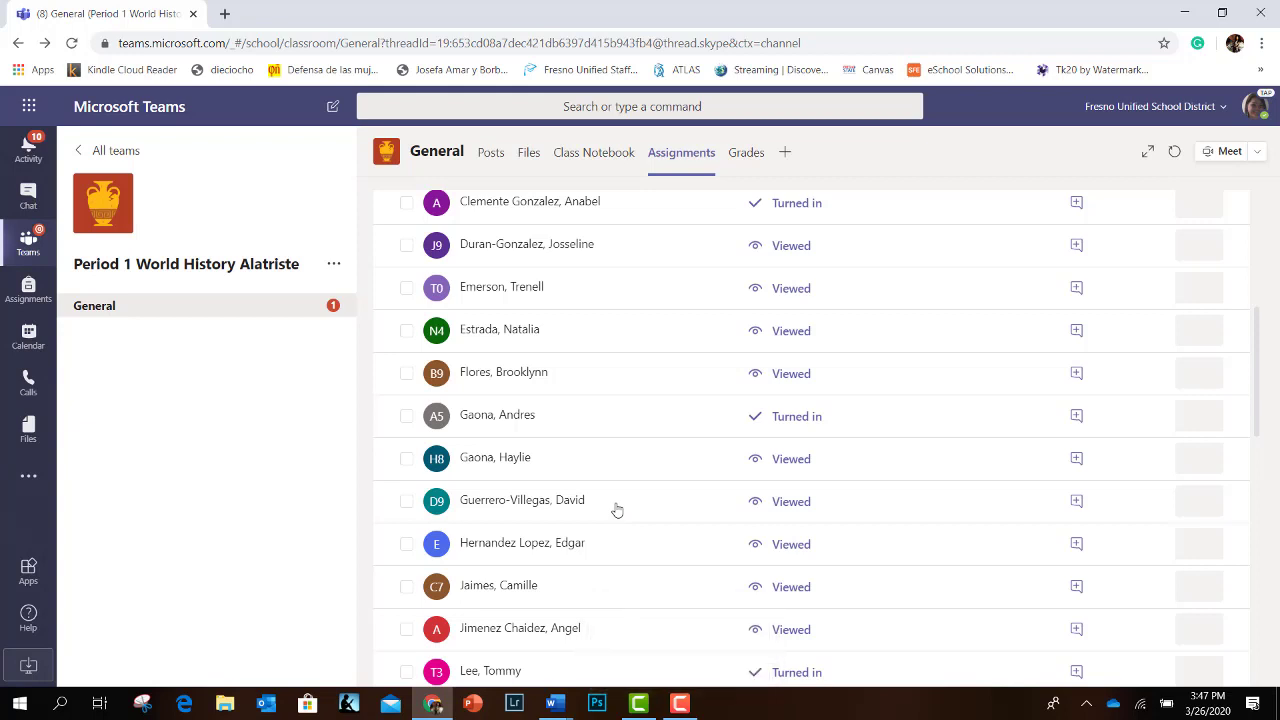
pyautogui.click(679, 706)
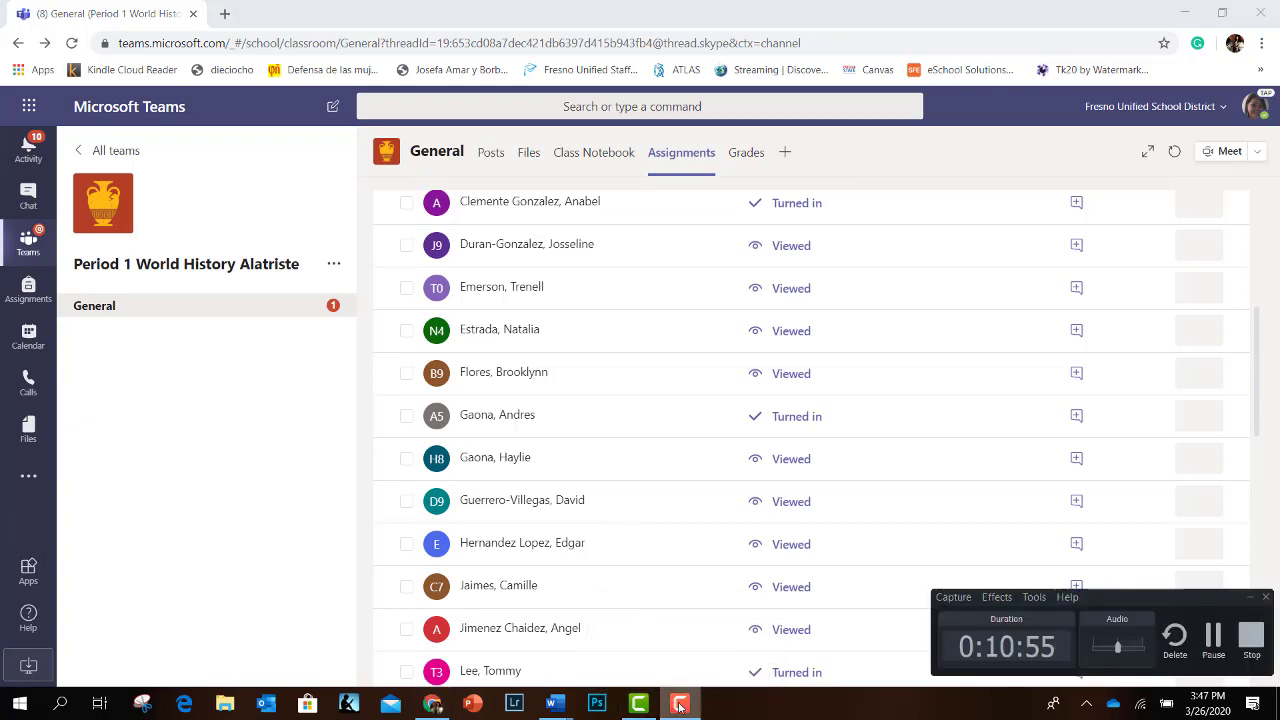